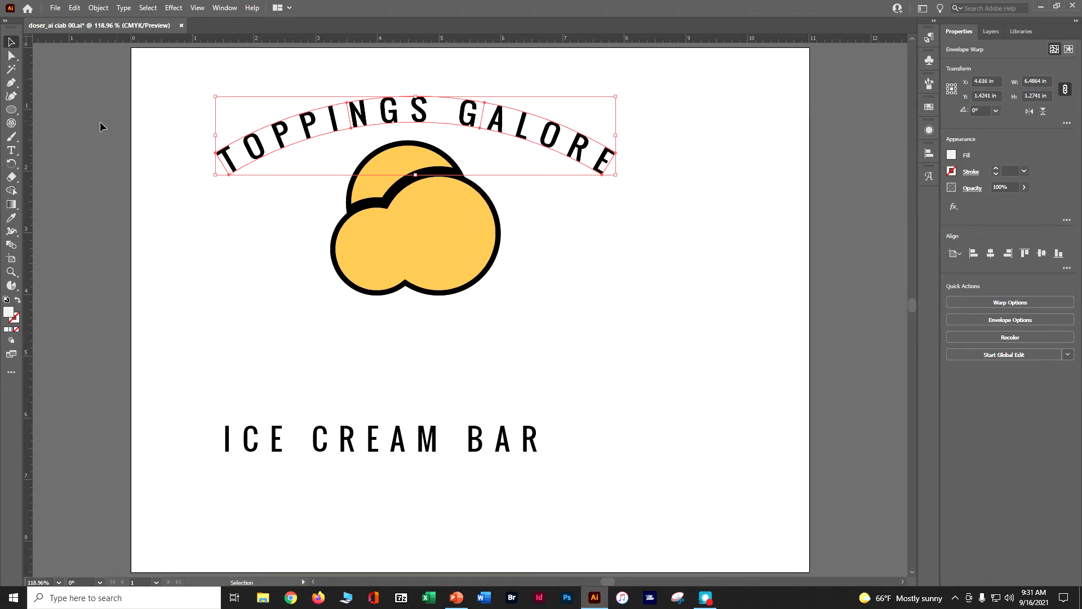
Deselect the arched text and rename Layer 1 as "Artwork".
click(86, 93)
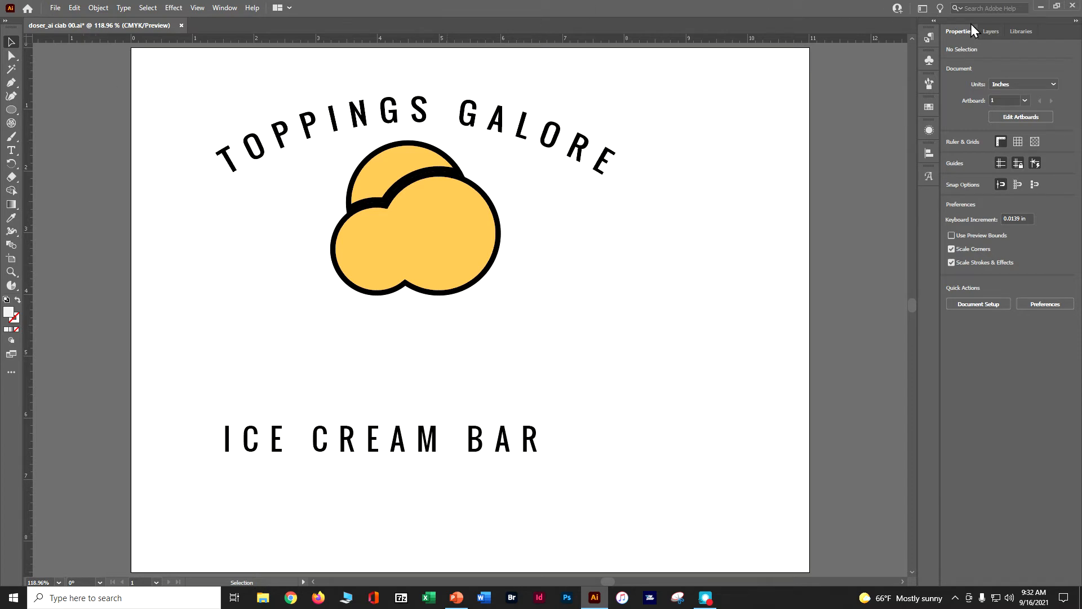
click(995, 31)
click(1009, 61)
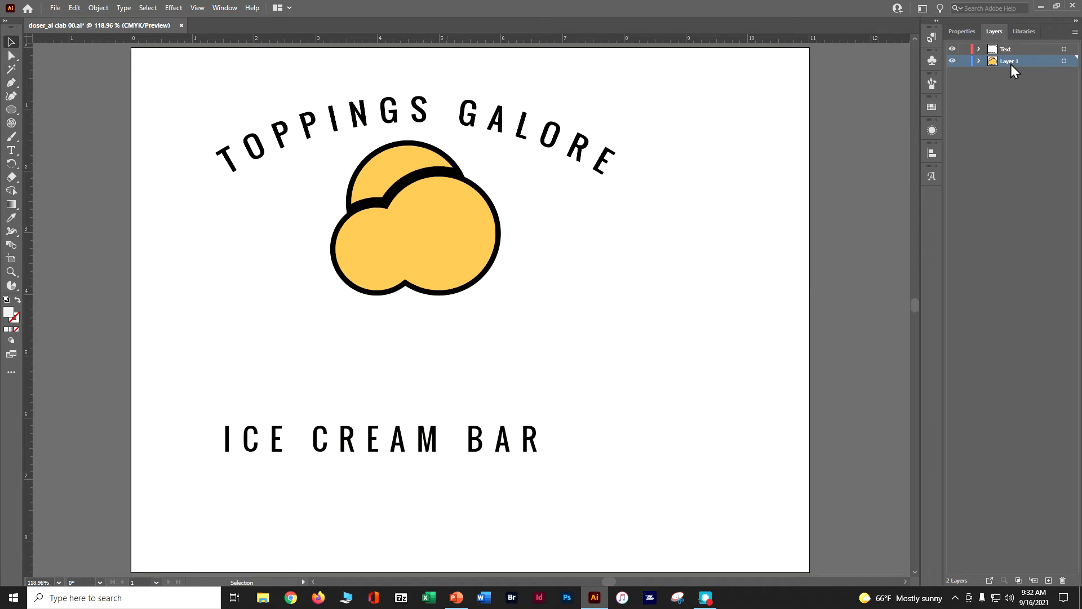
double_click(1010, 62)
text(Artwork)
key(Return)
Draw a closed three-point cone outline below the ice cream scoops with the Curvature tool, its point facing down.
click(11, 96)
click(349, 292)
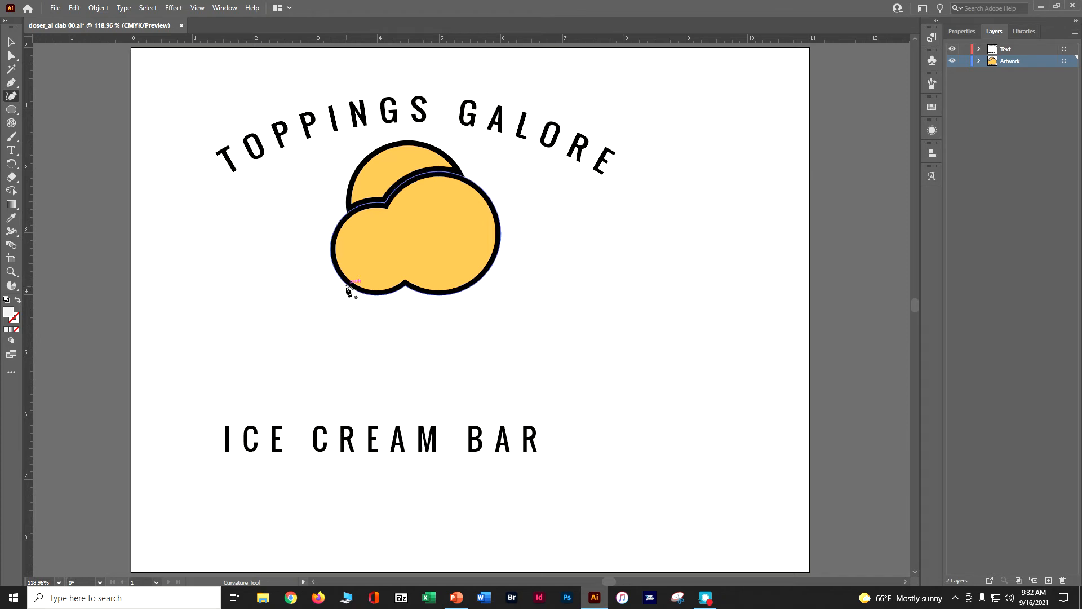
click(346, 292)
click(406, 418)
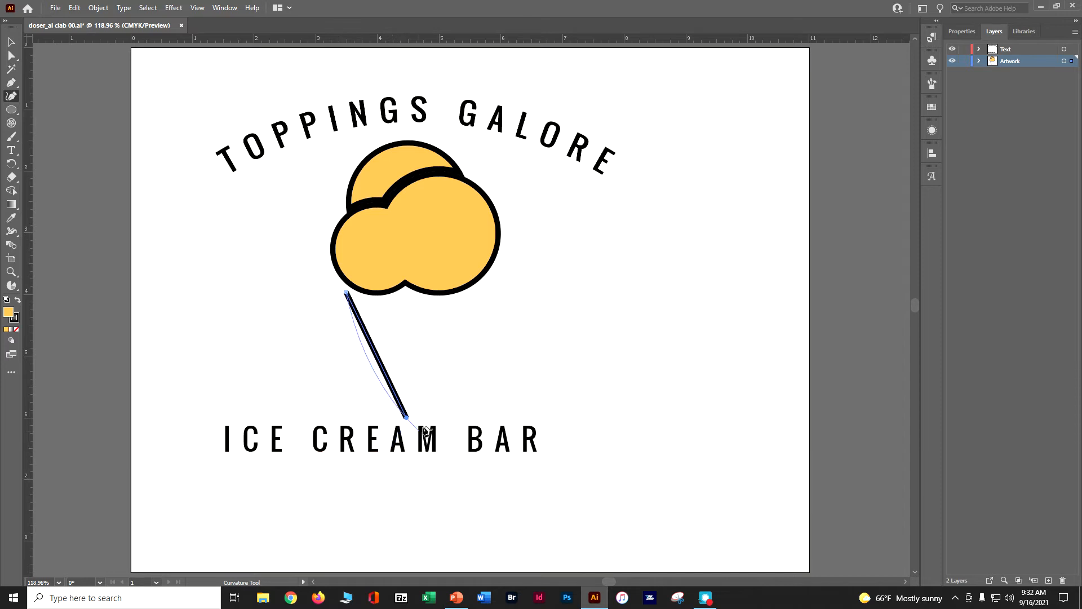
click(465, 296)
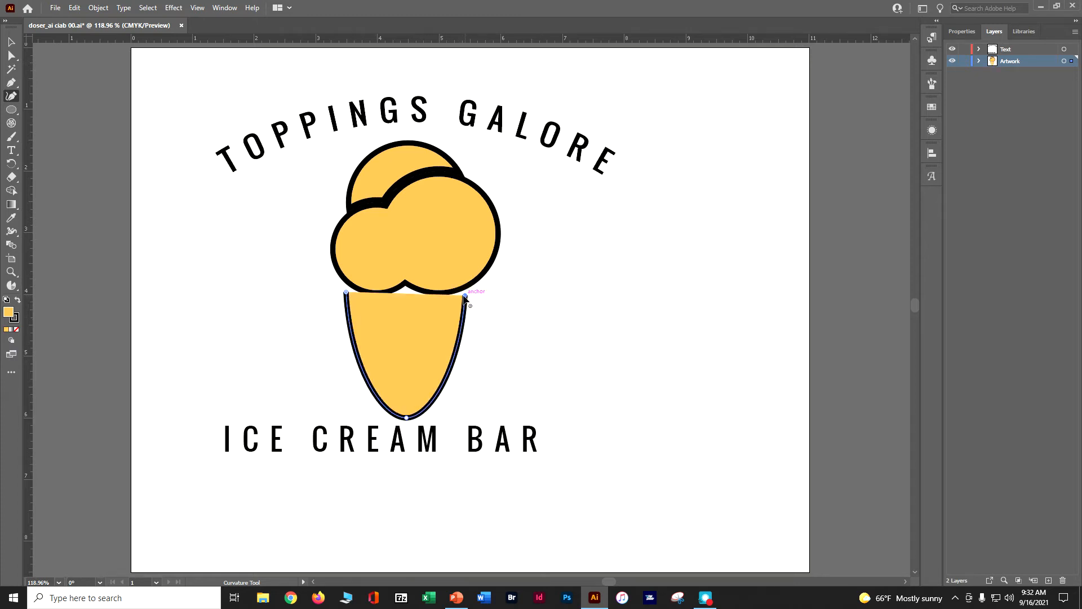
click(346, 292)
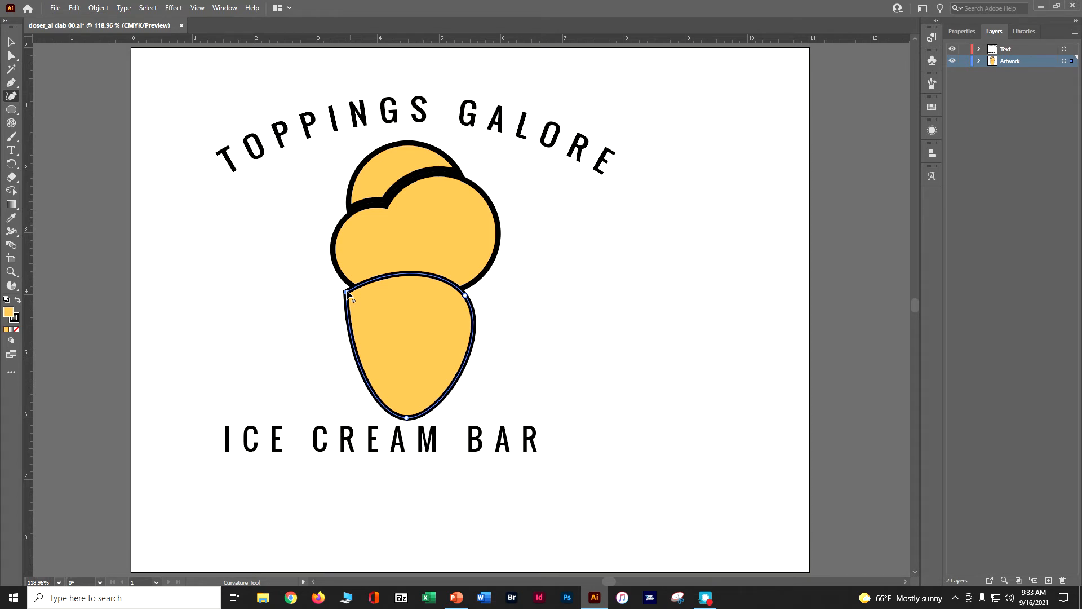
Convert the cone's bottom and upper-right anchors to corner points for straight triangular sides about 1.93 in wide across the top.
double_click(406, 418)
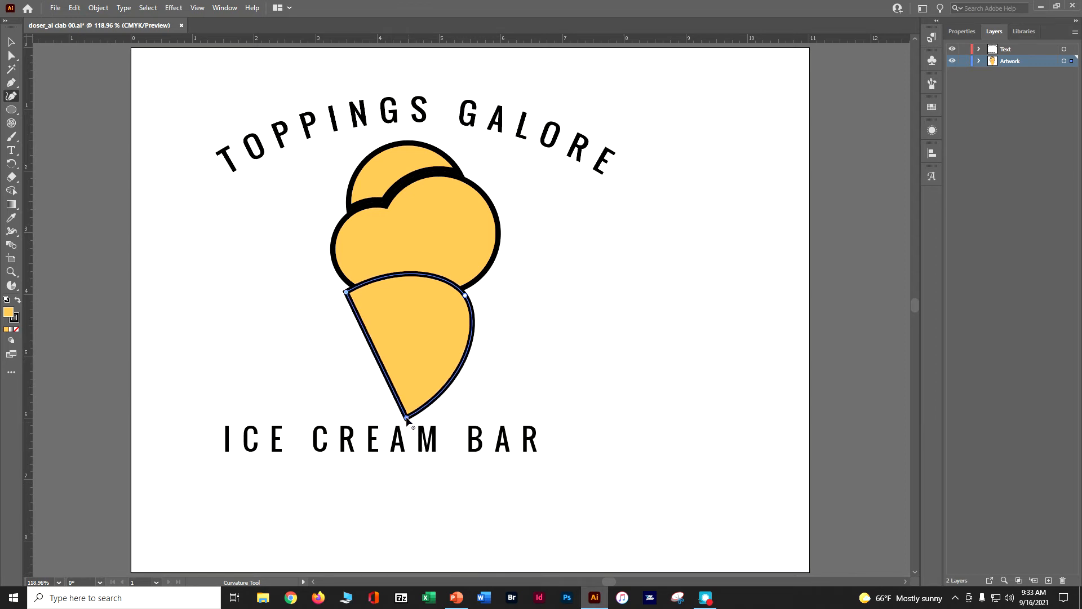
double_click(465, 295)
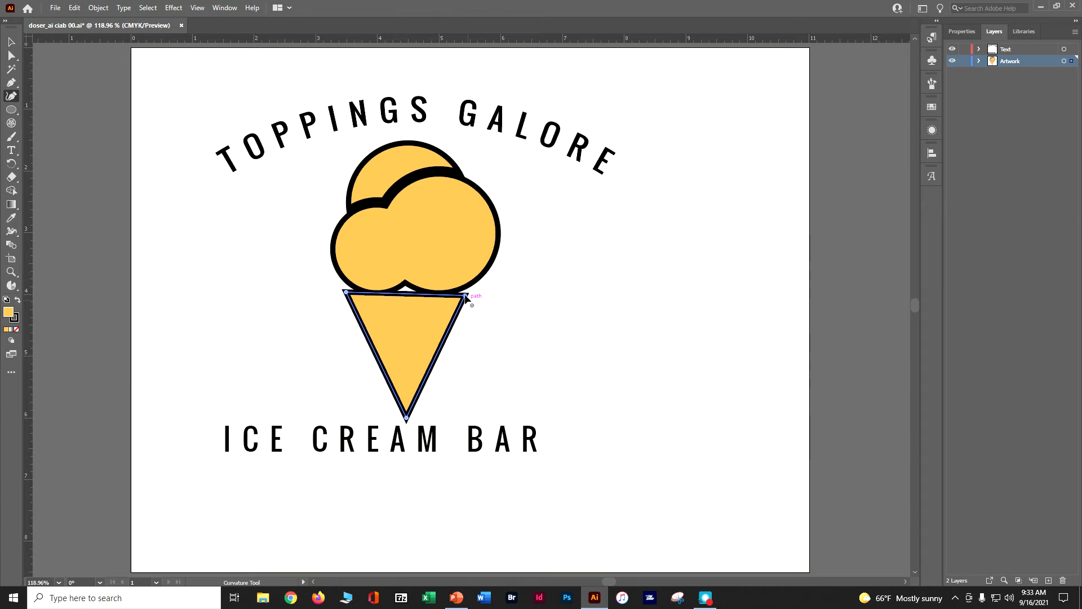
click(465, 295)
Stretch the cone's top edge upward to make it about 2.67 in tall and send it to the back, behind the scoops.
click(10, 42)
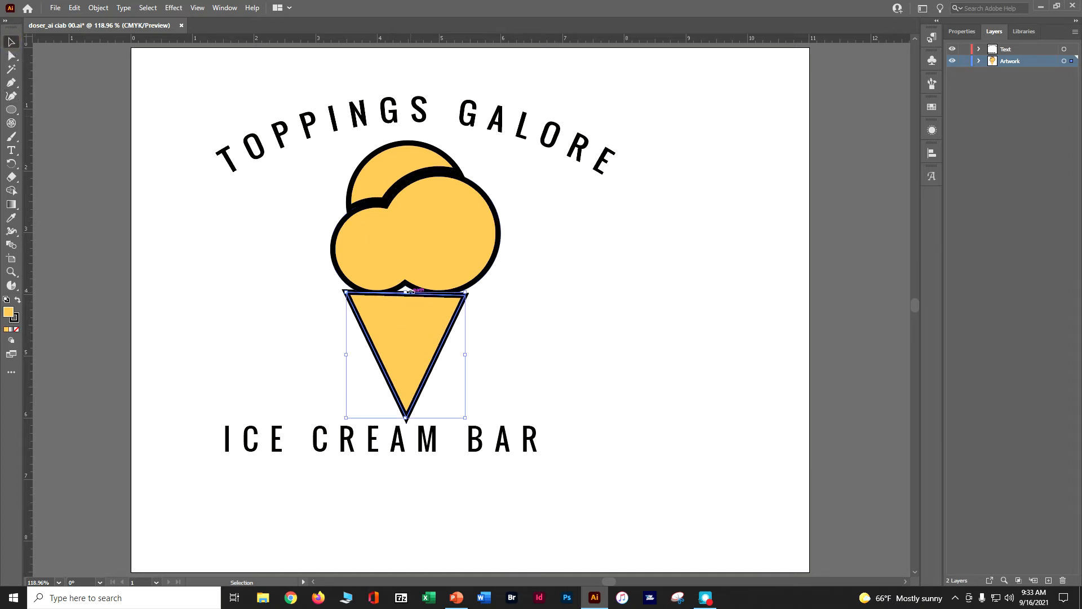
drag(406, 292, 411, 254)
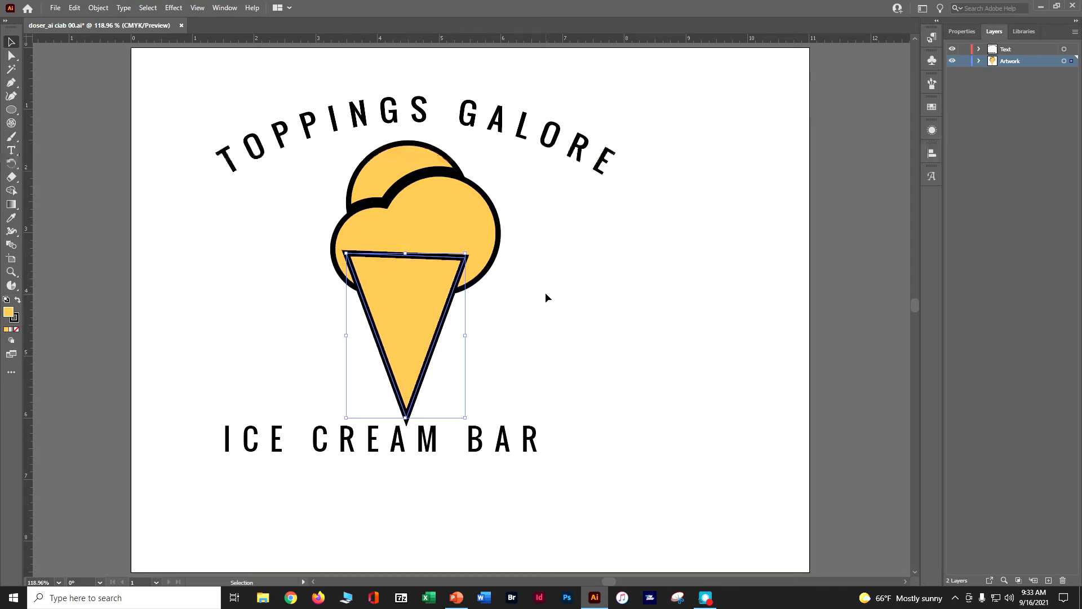
click(953, 32)
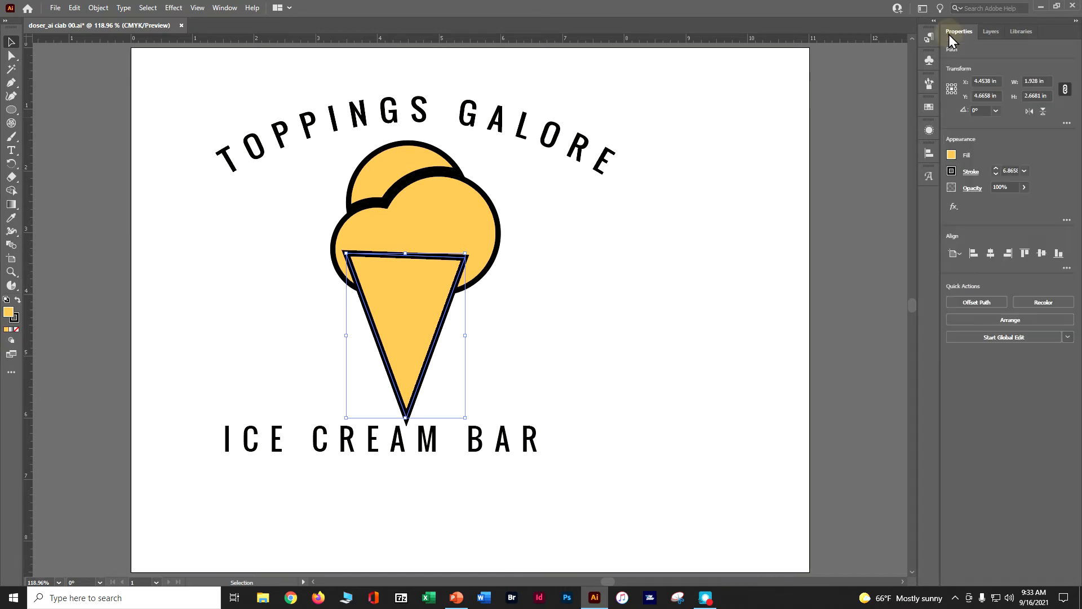
click(1003, 319)
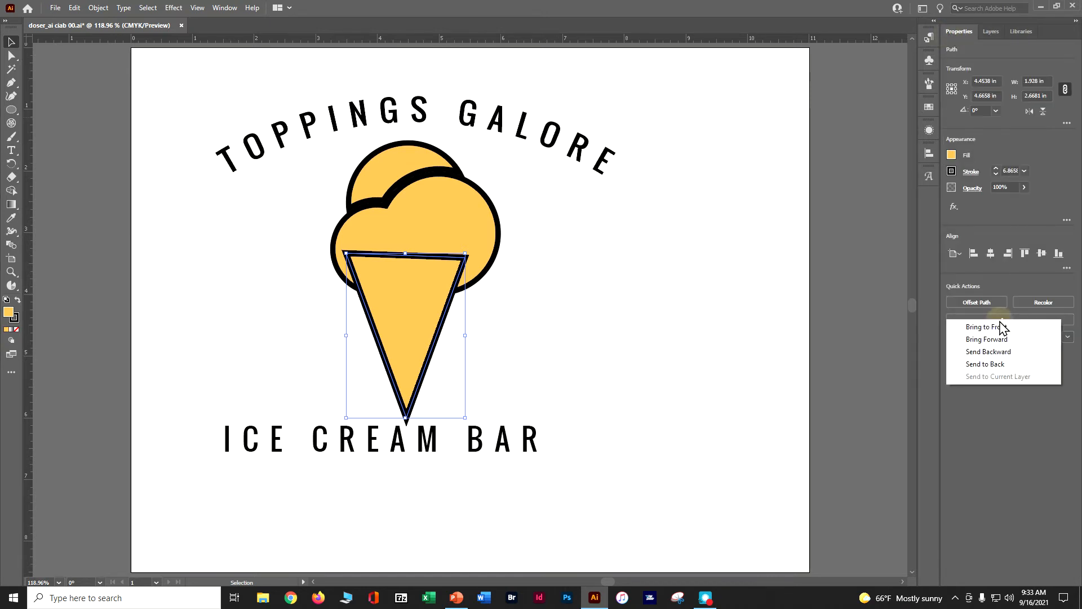
click(999, 365)
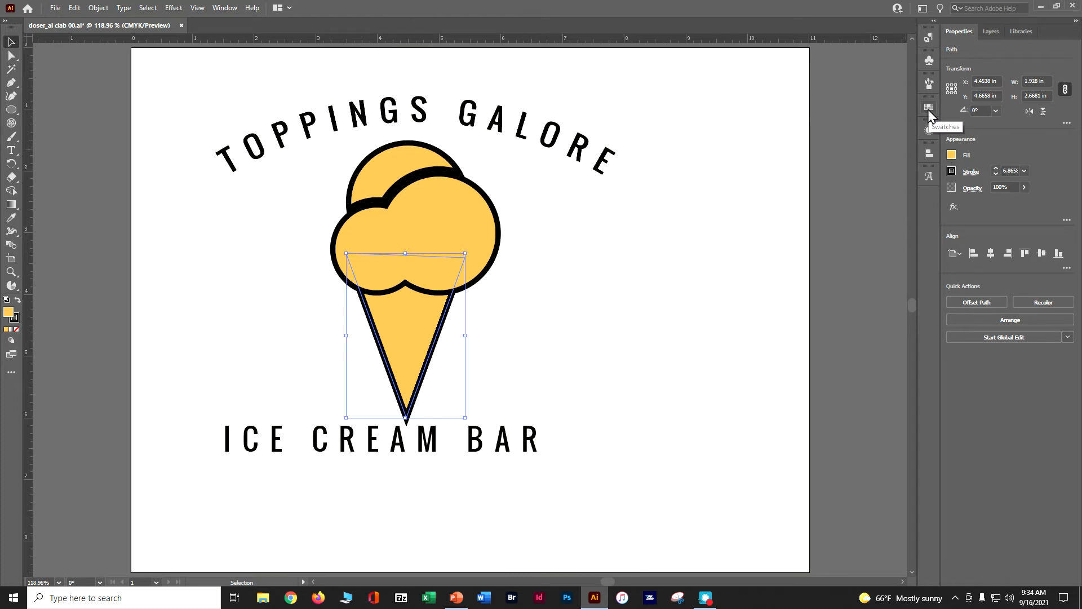
Fill the cone with the white-to-black linear gradient and change its black end stop to dark brown.
click(951, 156)
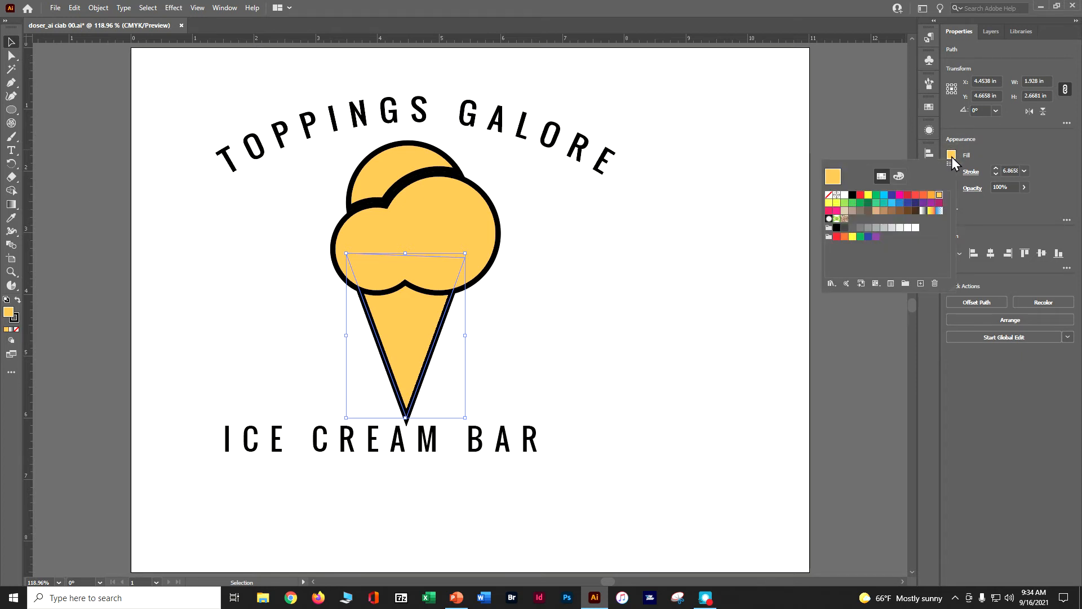
click(924, 212)
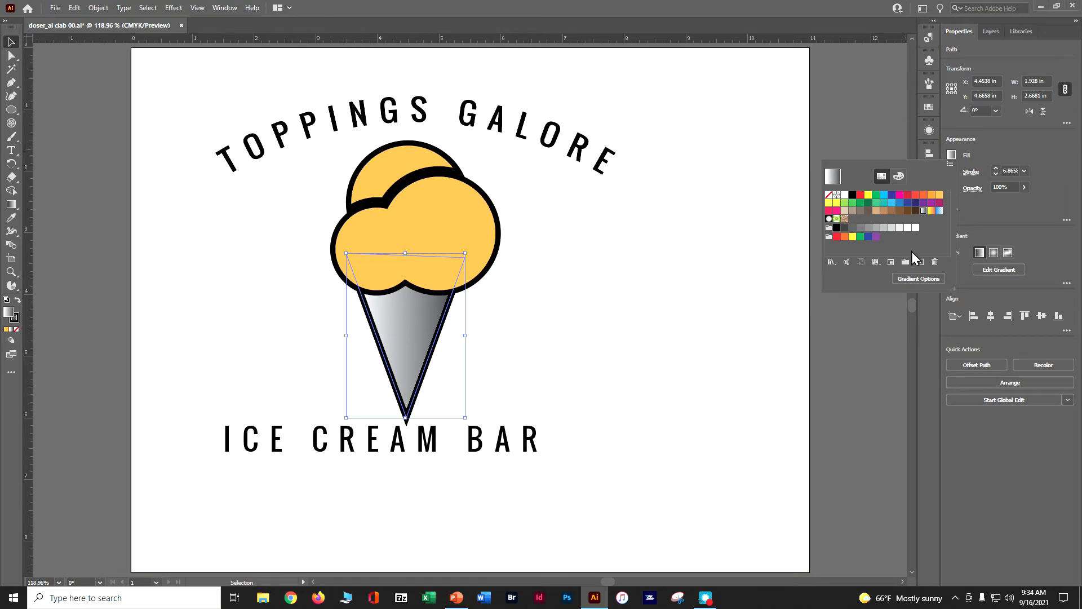
click(913, 280)
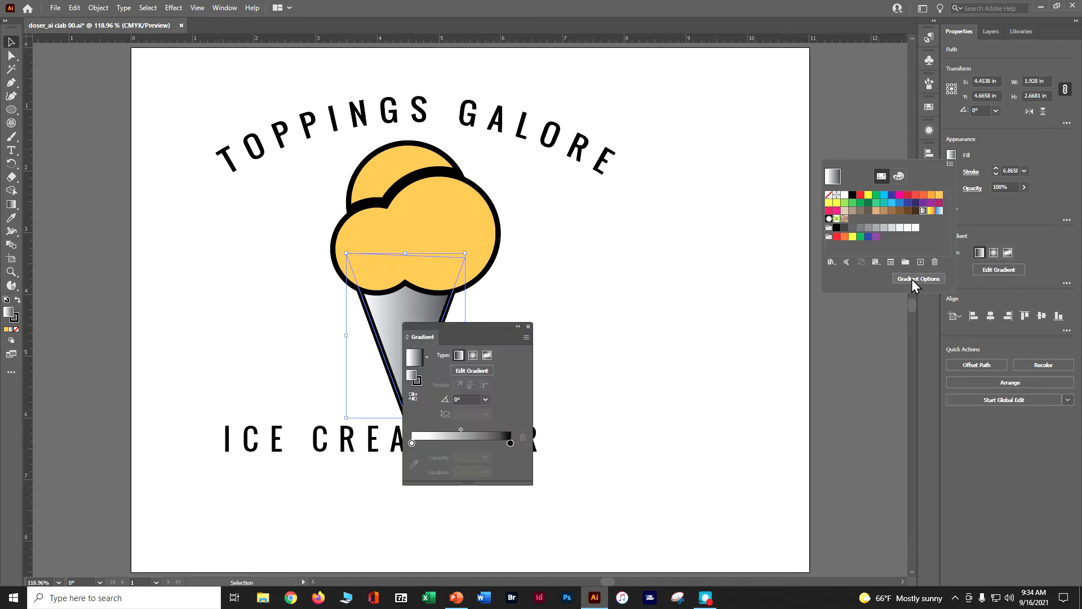
click(511, 444)
click(511, 444)
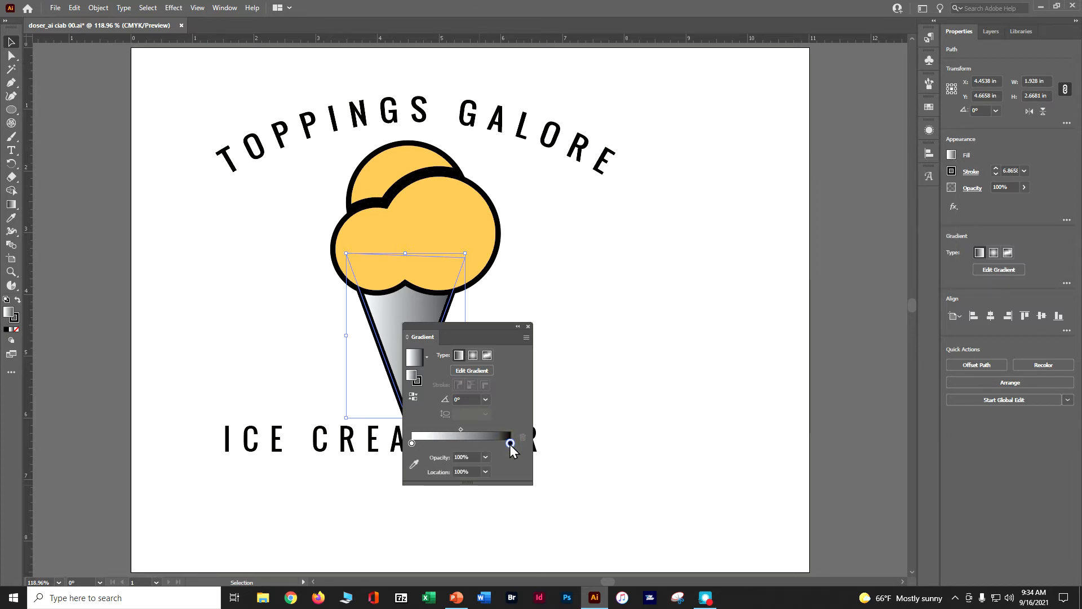
double_click(510, 443)
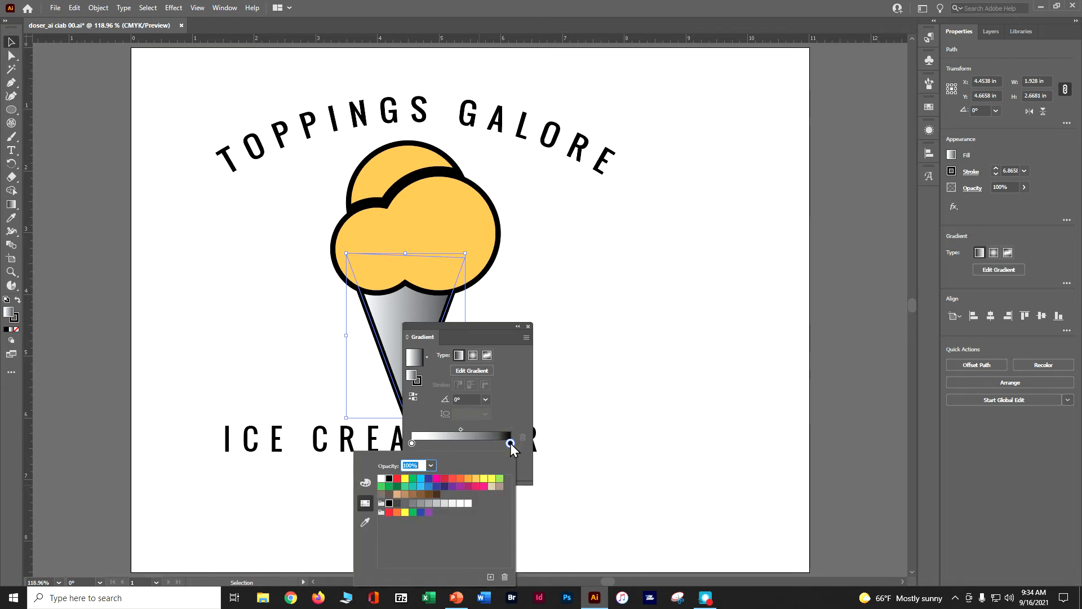
click(437, 495)
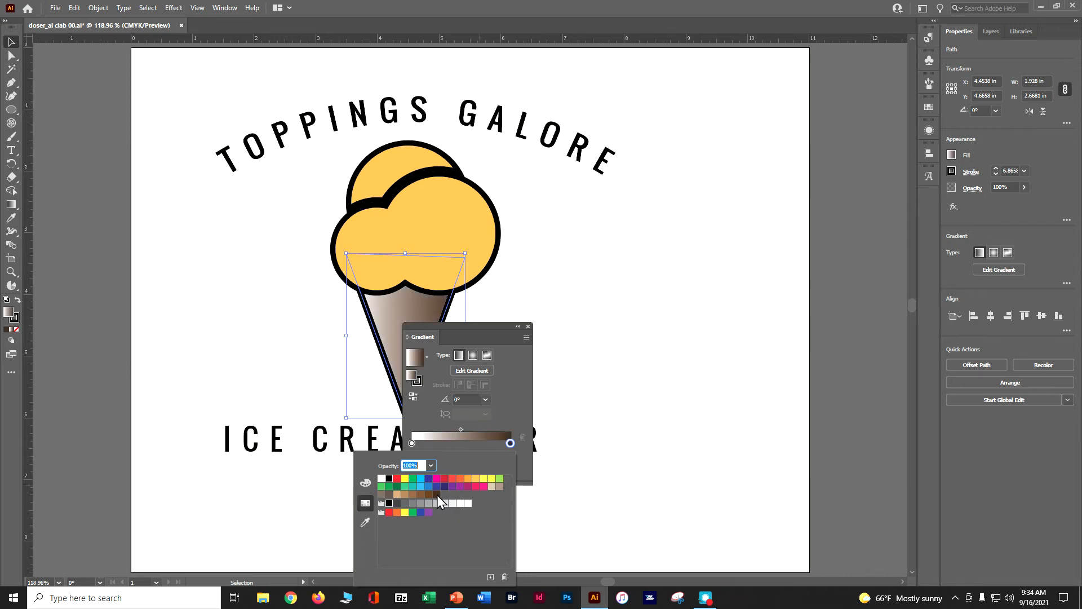
Change the cone gradient's white start stop to light tan and set the cone's stroke to 6 pt.
double_click(411, 443)
click(398, 494)
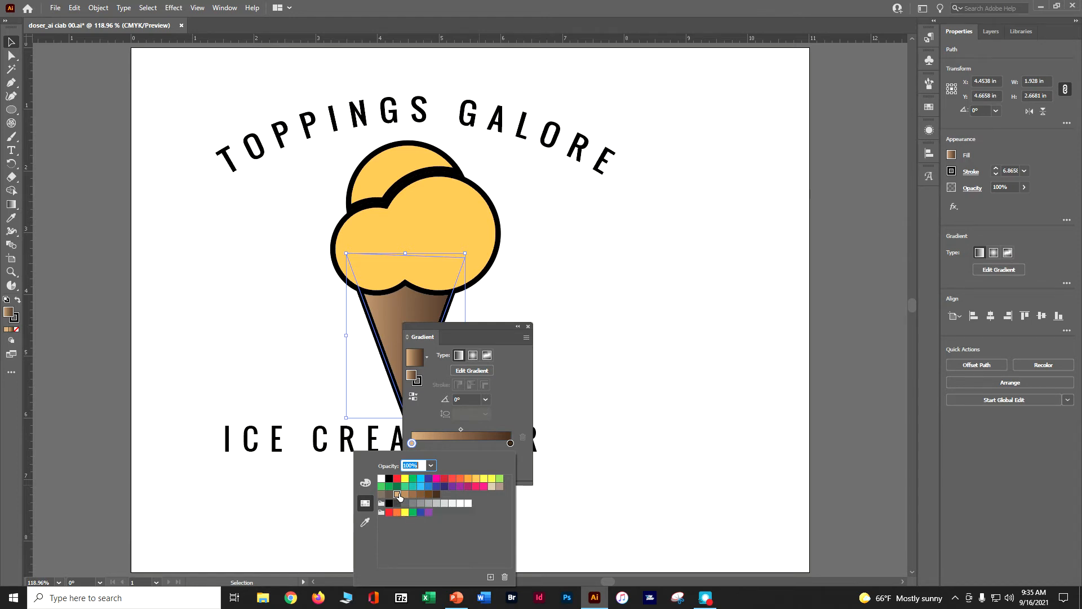
click(529, 328)
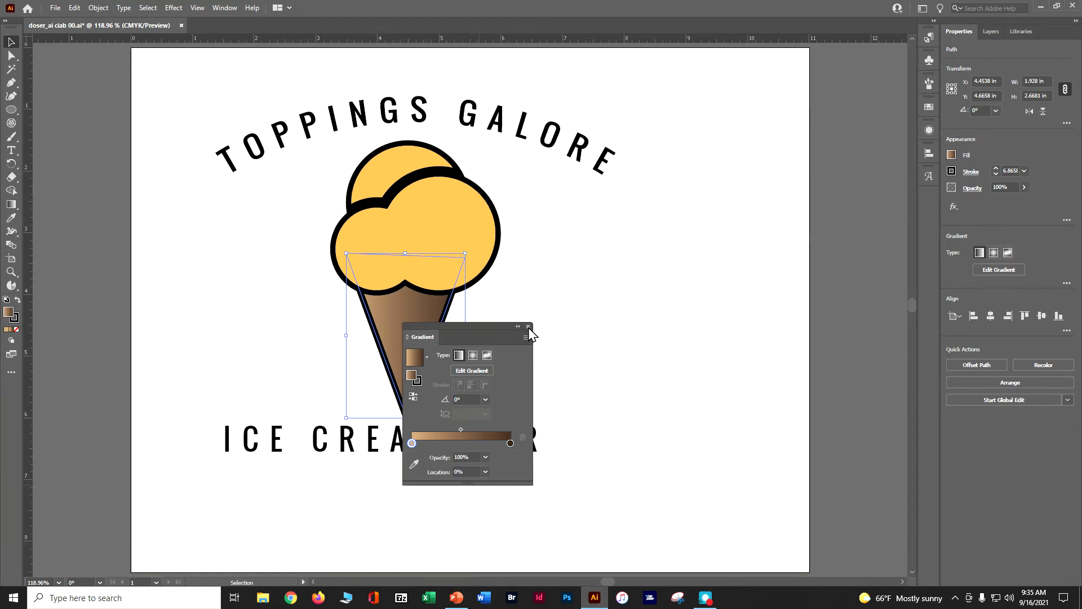
click(529, 327)
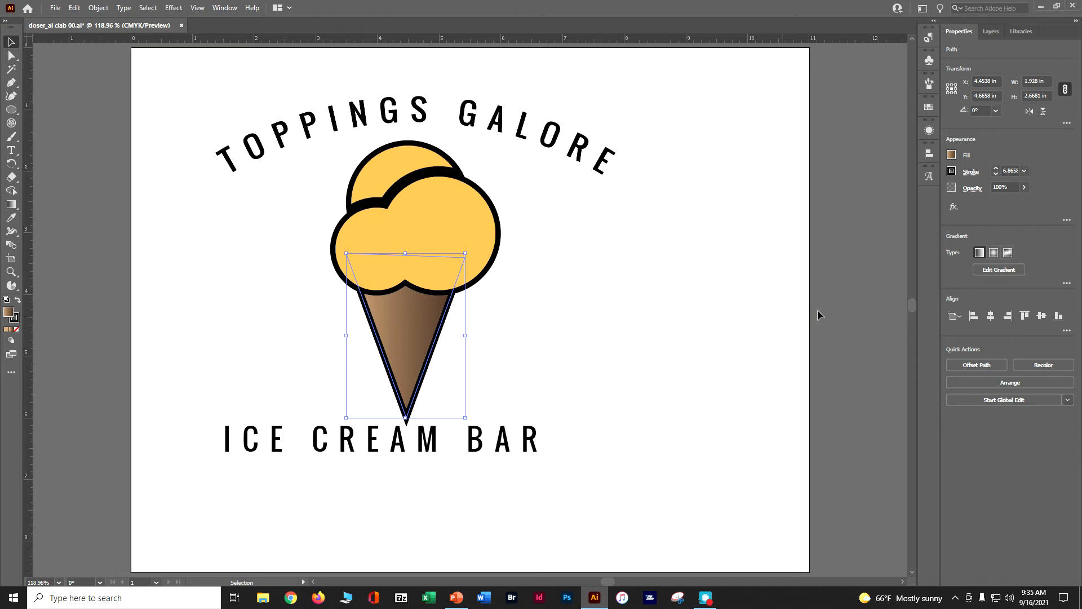
click(1024, 171)
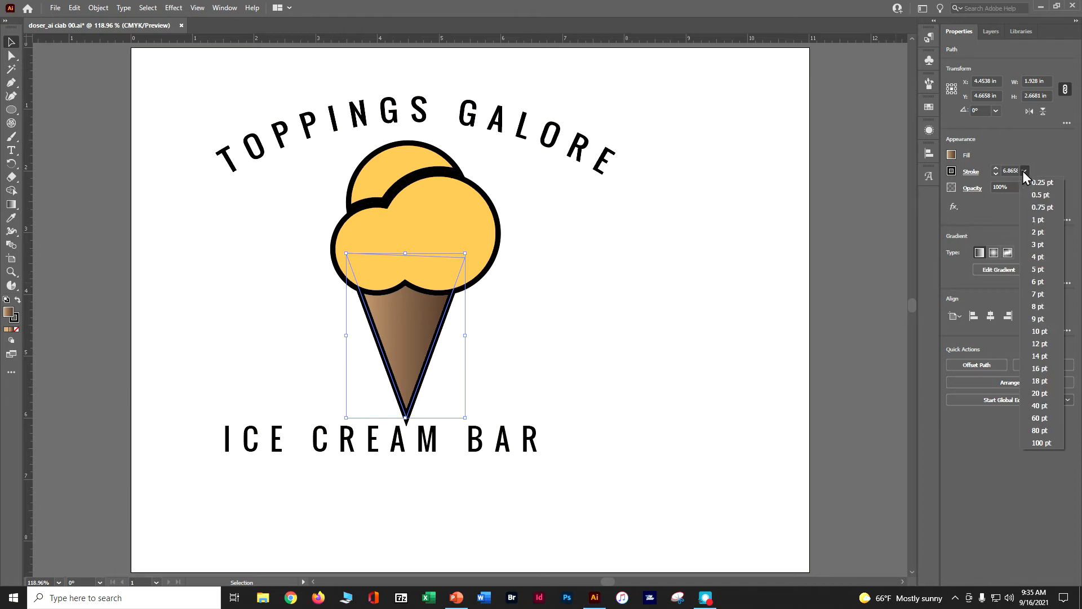
click(1037, 282)
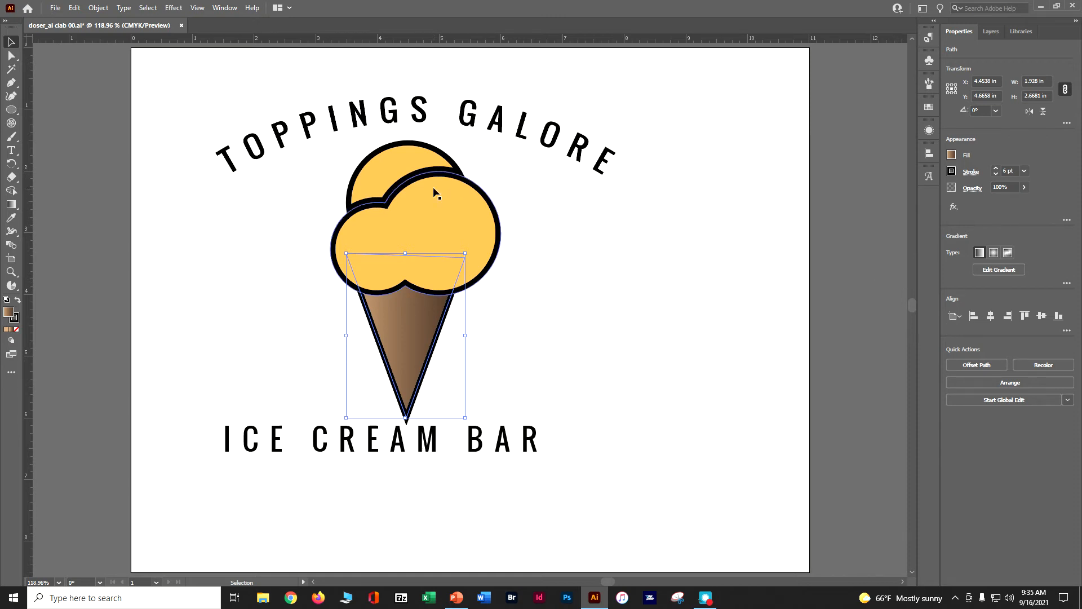
Fill both ice cream scoop shapes with the pinkish-red swatch after trying two other pinks.
drag(331, 176, 454, 206)
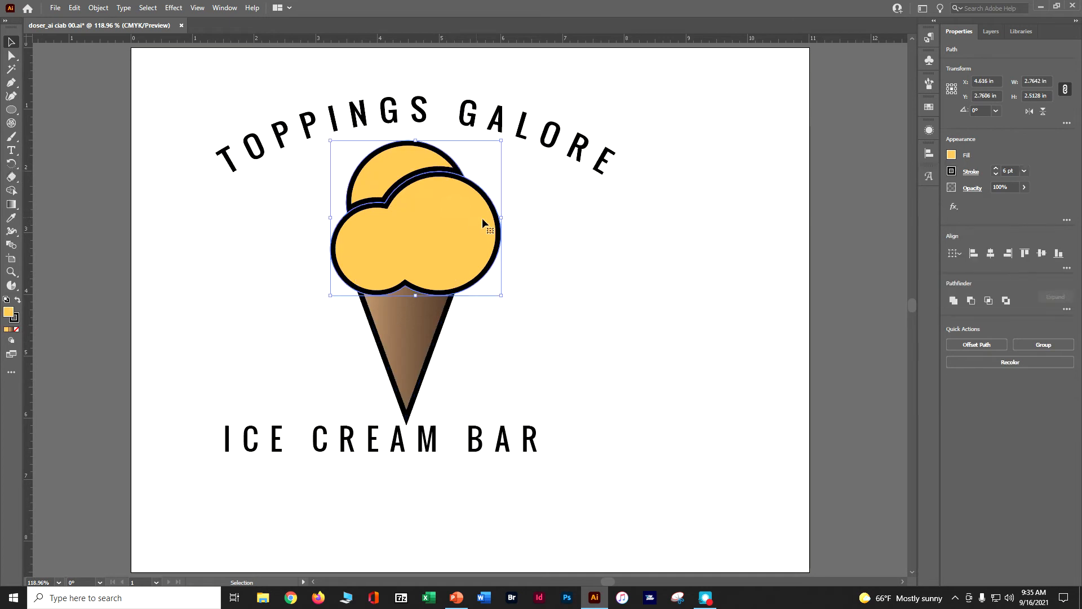
click(952, 156)
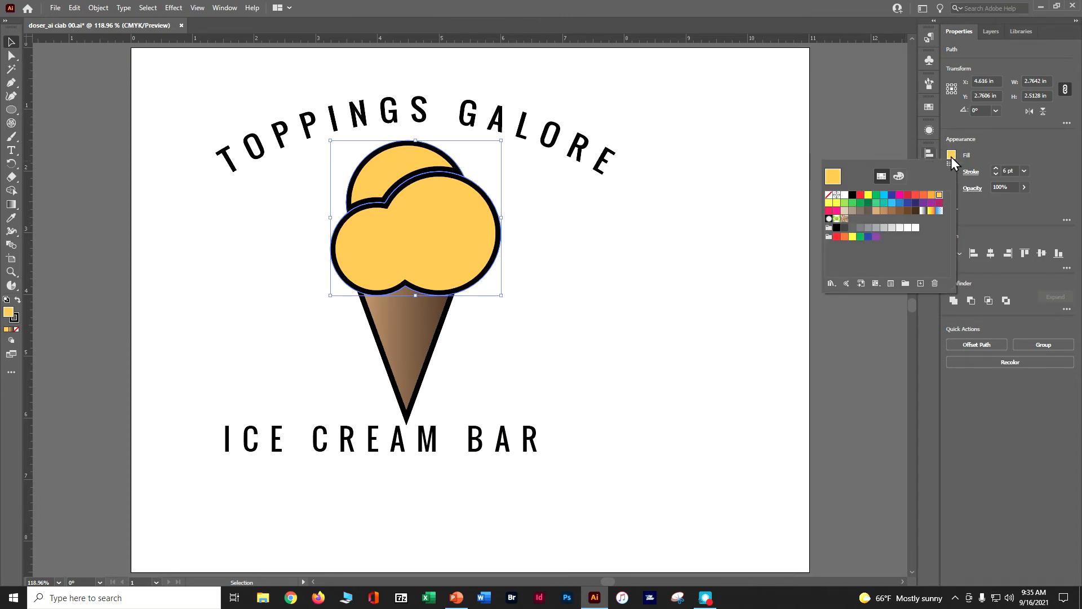
click(900, 195)
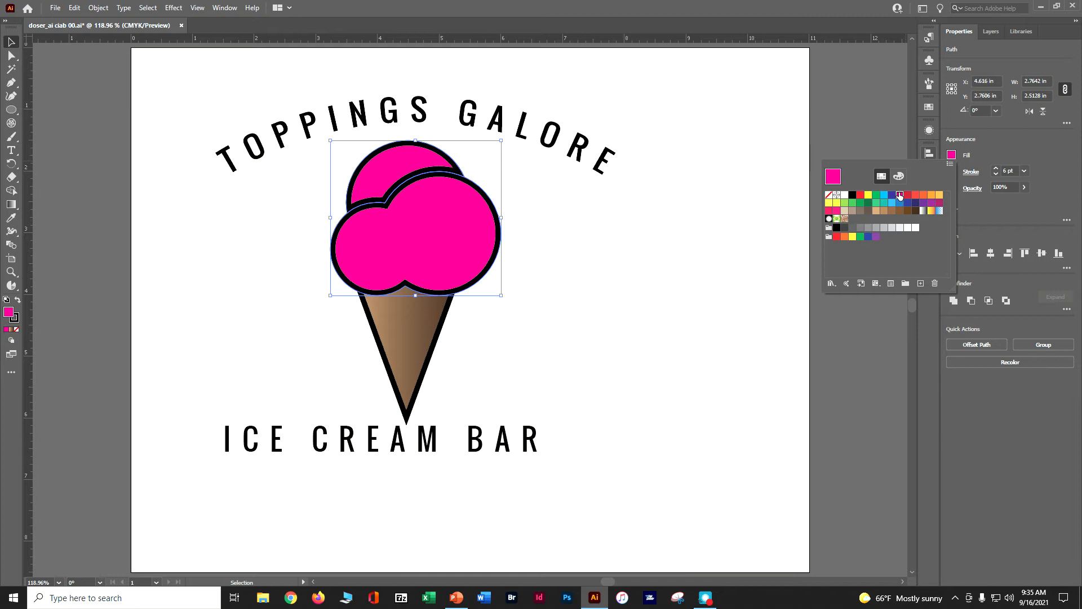
click(837, 212)
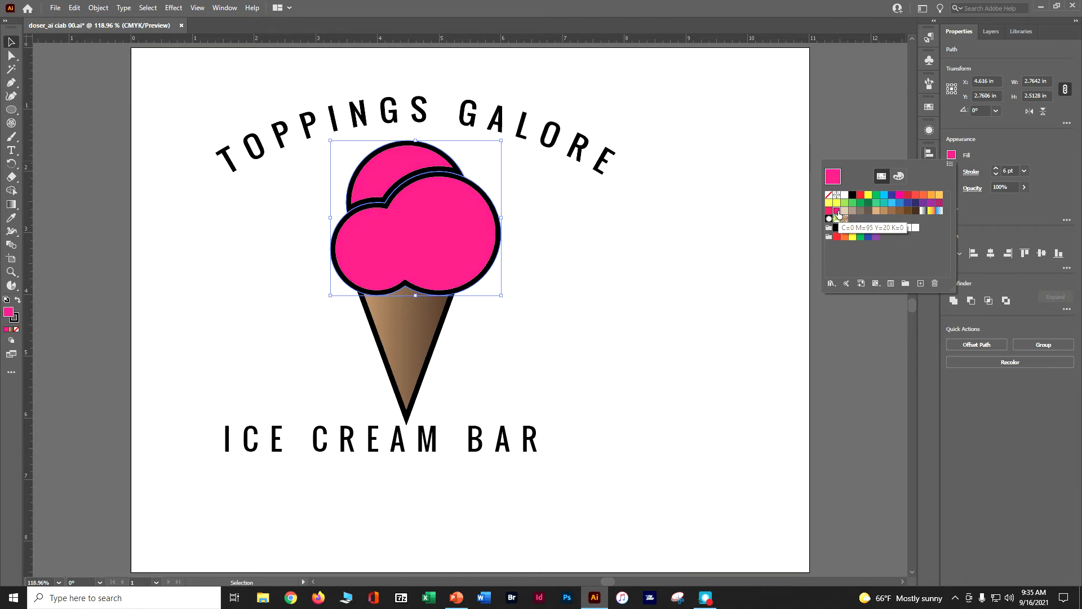
click(829, 212)
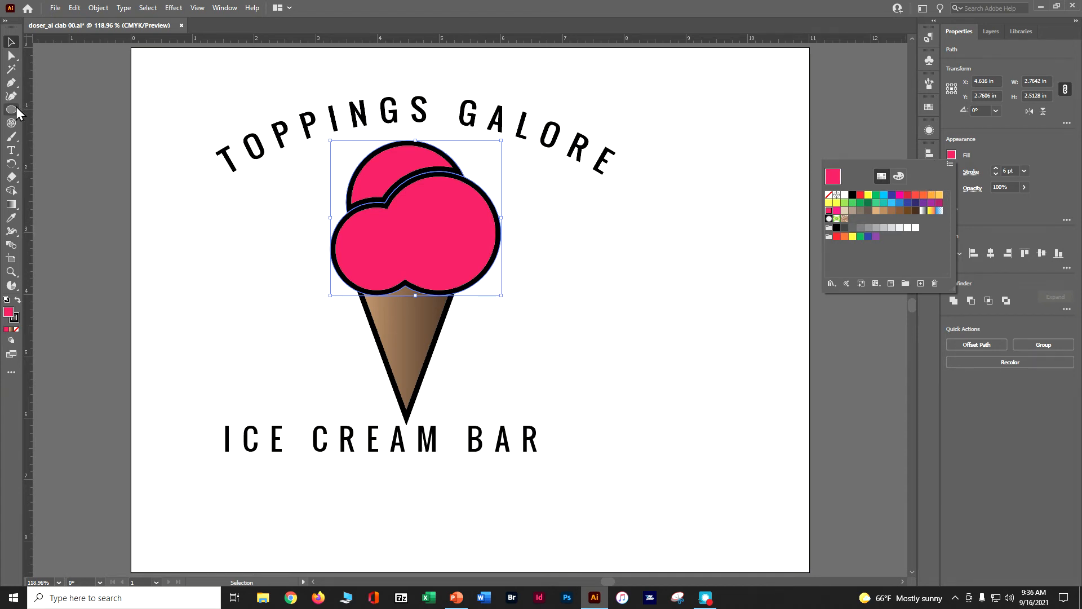
Deselect the scoops and save the document.
click(53, 107)
click(53, 107)
key(a)
key(ctrl+s)
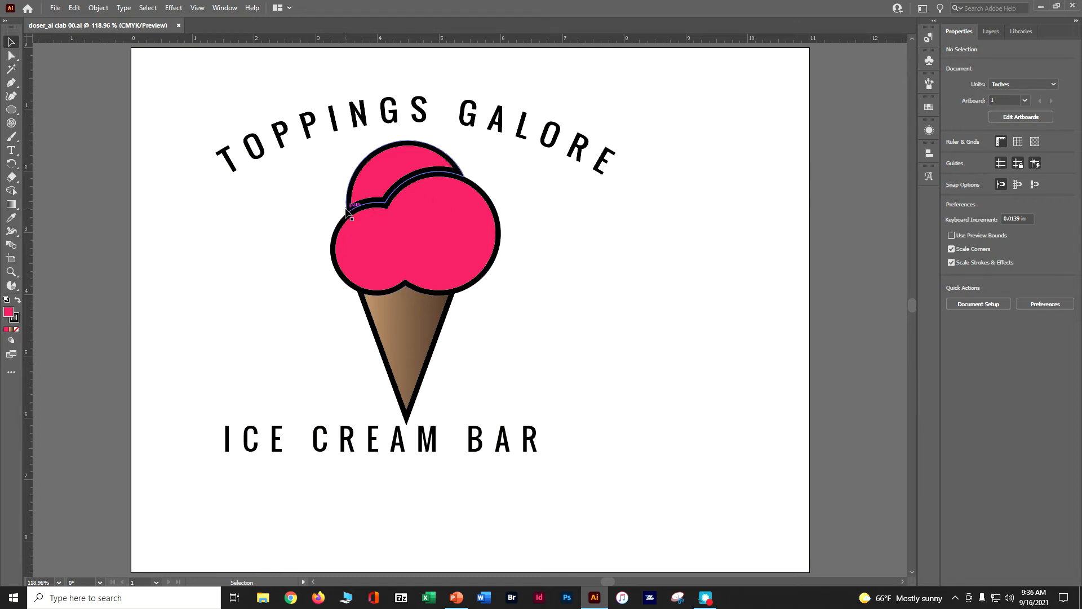
Draw a small horizontal rectangle about 0.70 by 0.18 in on the blank area beside the scoops.
click(11, 110)
click(12, 109)
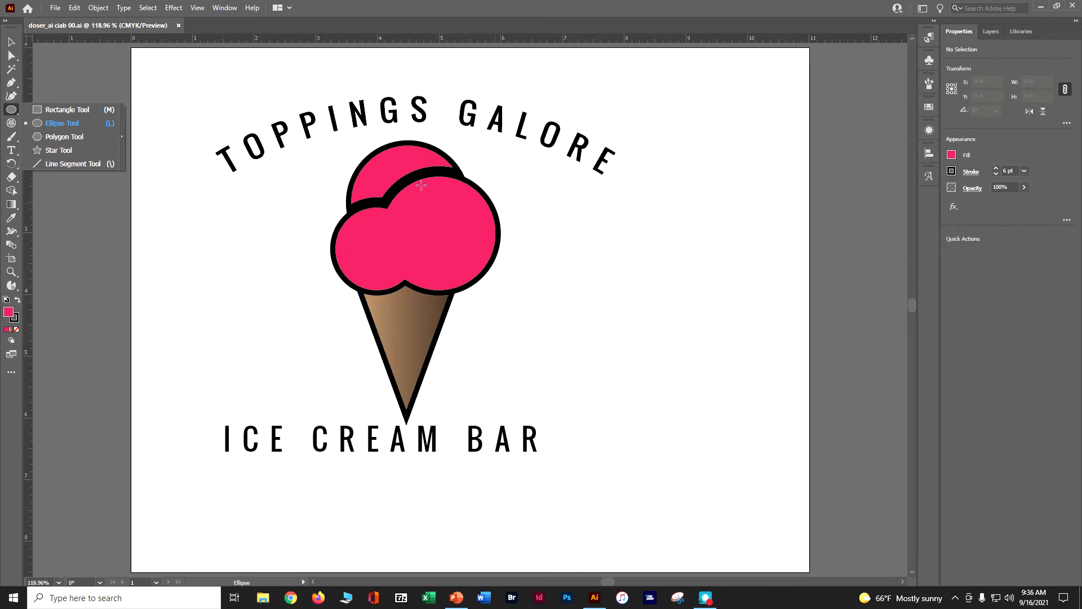
click(72, 109)
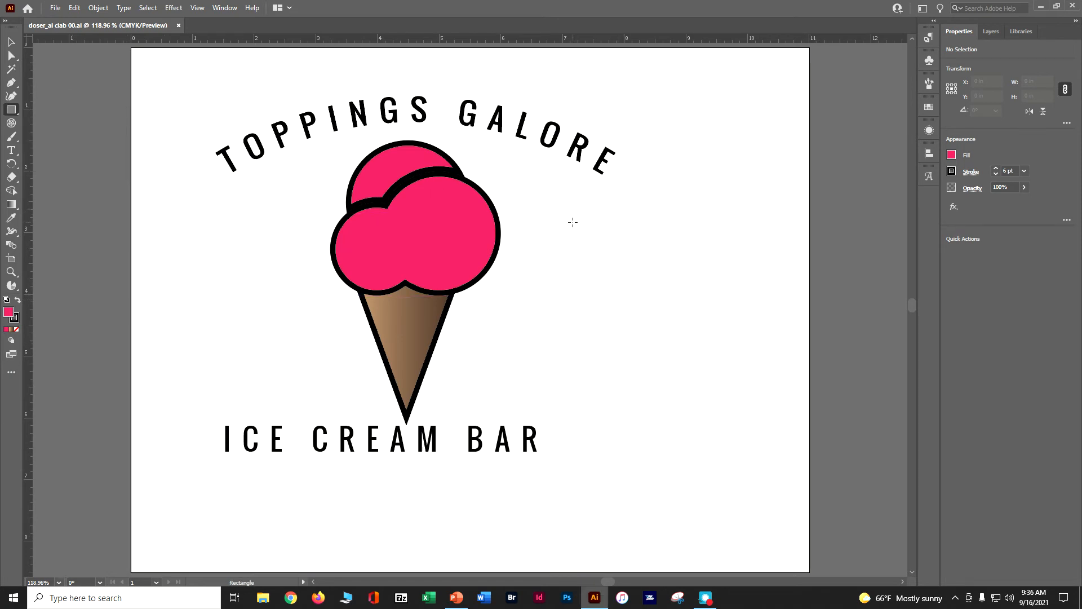
drag(580, 224, 623, 235)
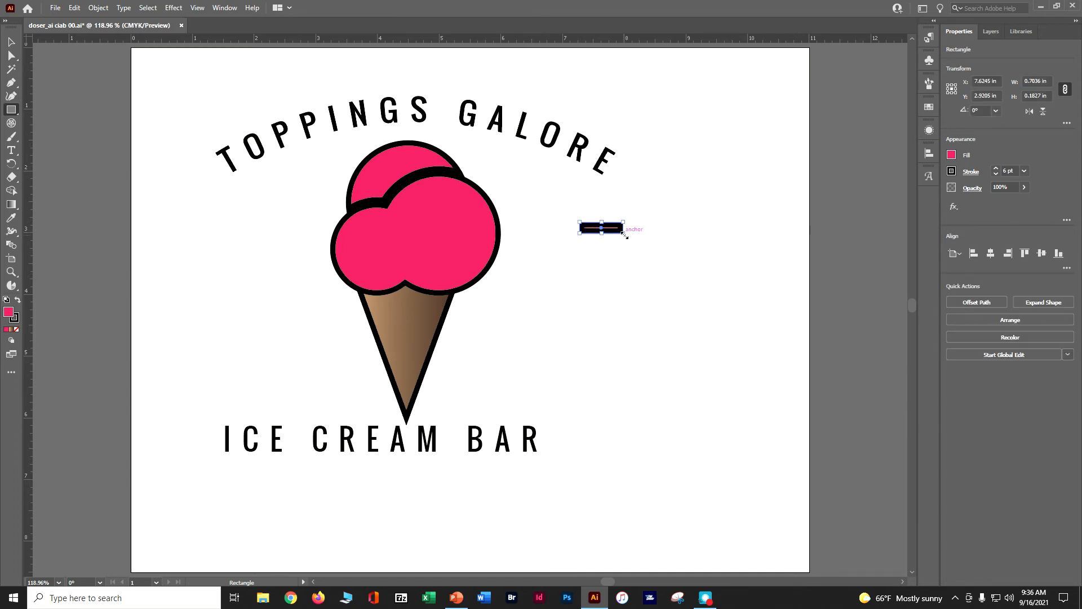
Reduce the small rectangle's stroke to 1 pt.
click(996, 174)
click(996, 174)
click(995, 174)
click(995, 174)
click(996, 173)
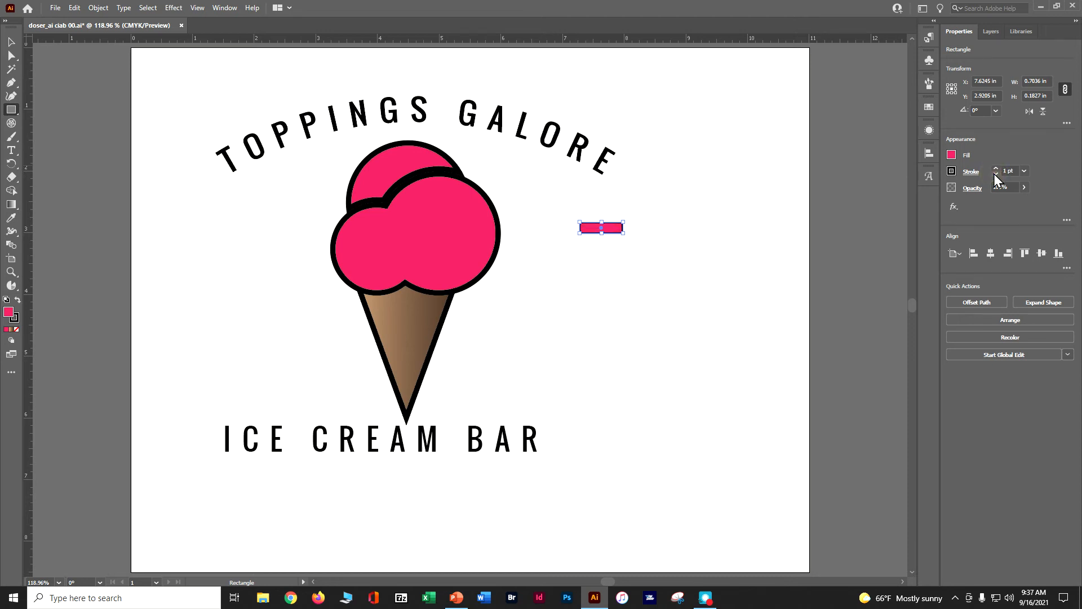
Fill the small rectangle beside the scoops with the bright yellow swatch.
click(952, 156)
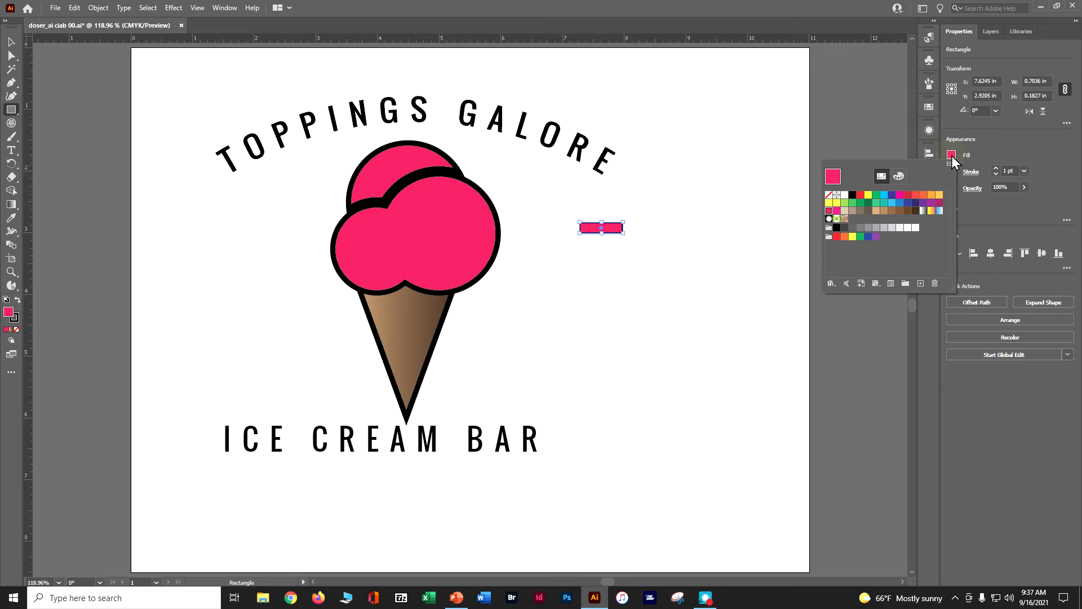
click(868, 195)
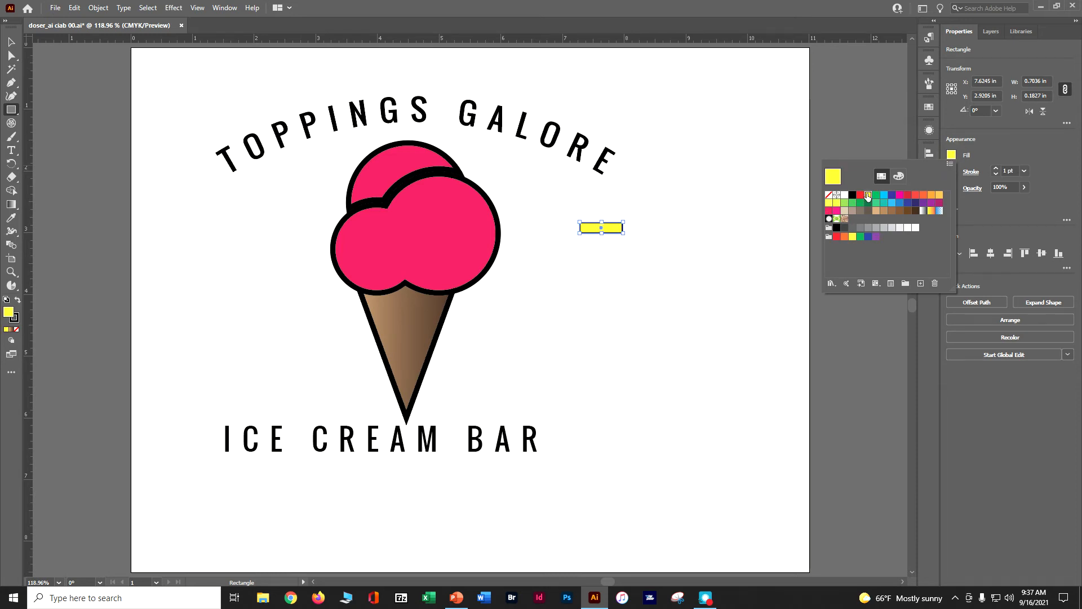
key(Escape)
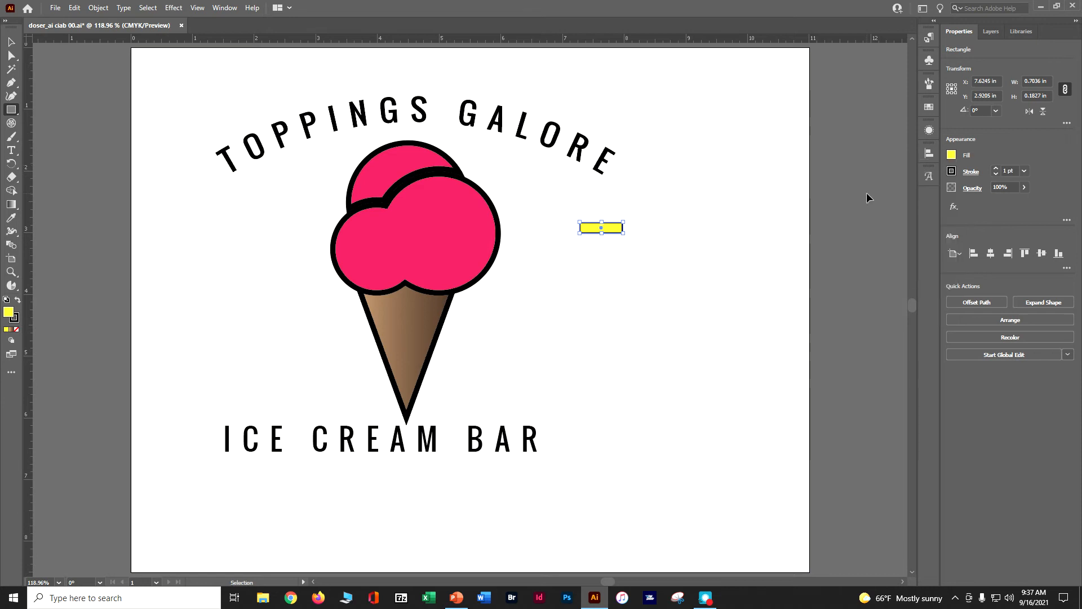
Round all four corners of the yellow rectangle to the maximum radius of 0.09 in, making a pill-shaped sprinkle.
key(ctrl+equal)
key(ctrl+equal)
key(ctrl+equal)
key(ctrl+equal)
key(ctrl+equal)
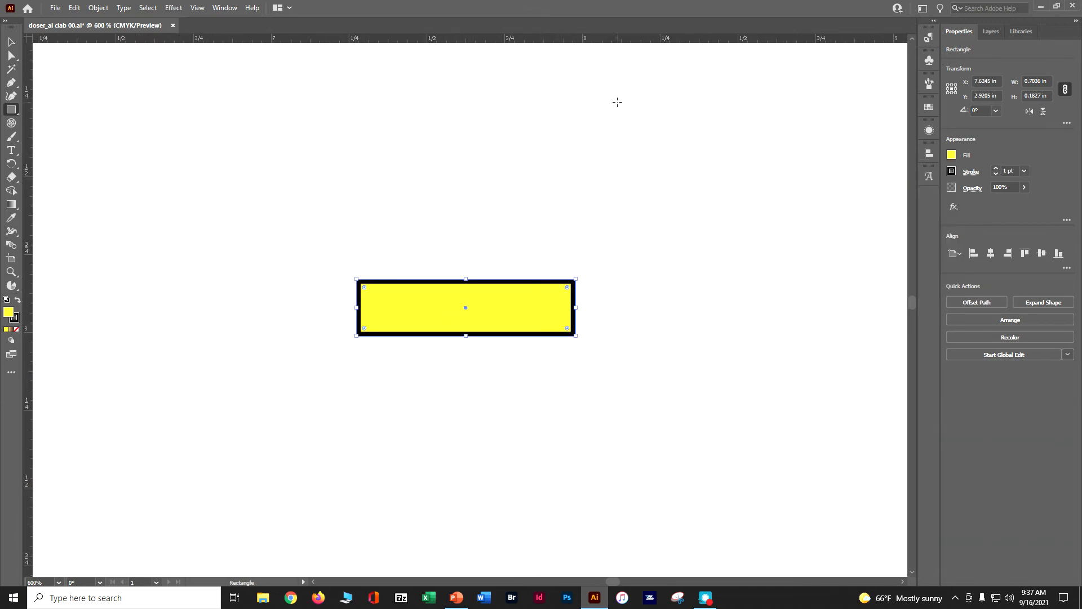
key(ctrl+equal)
key(ctrl+equal)
key(ctrl+equal)
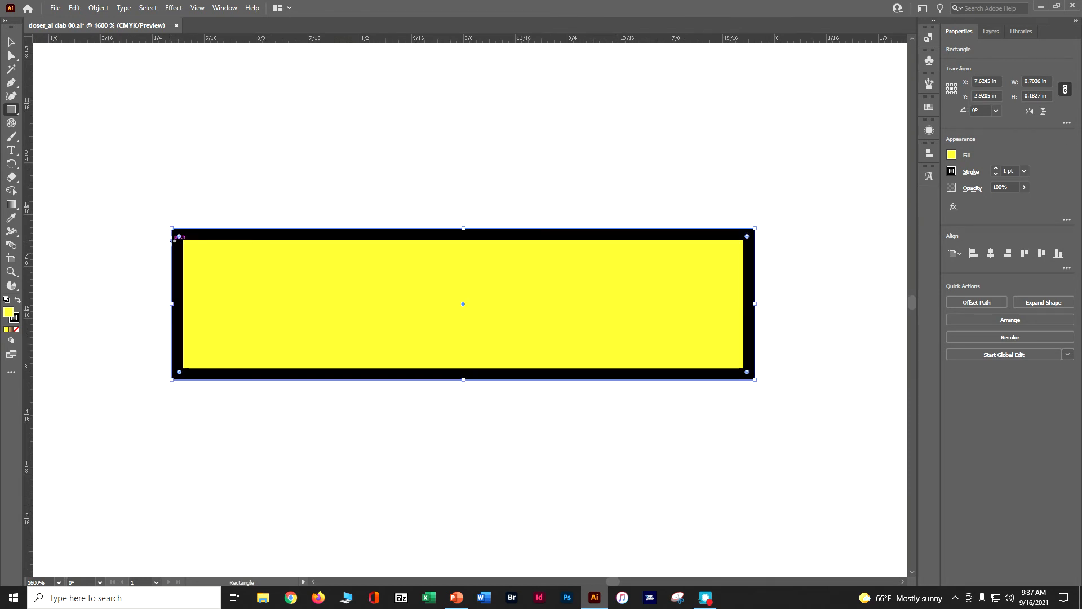
drag(180, 238, 362, 310)
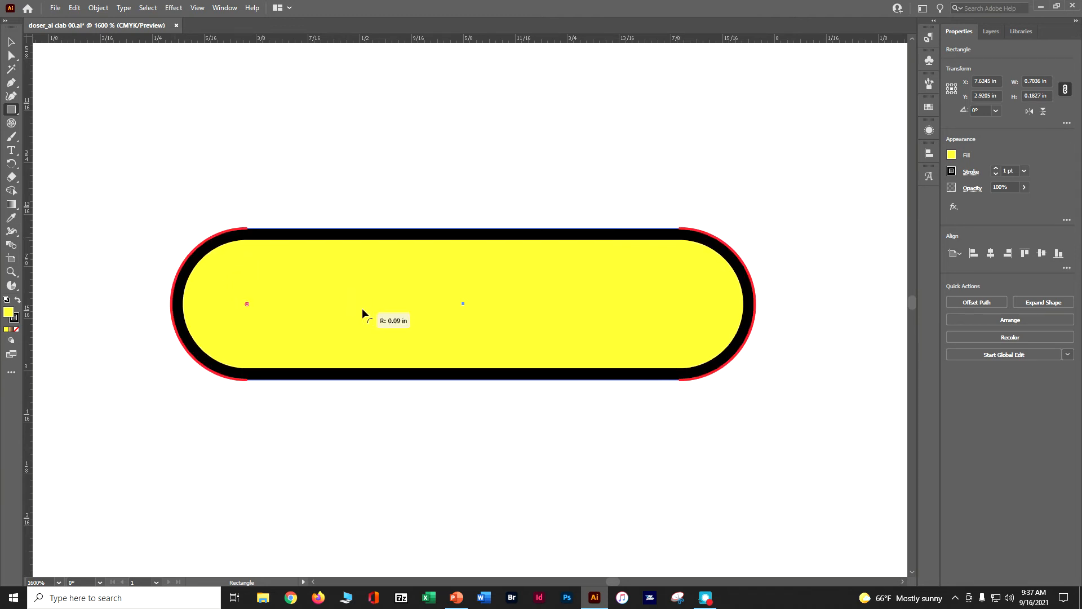
drag(362, 308, 362, 308)
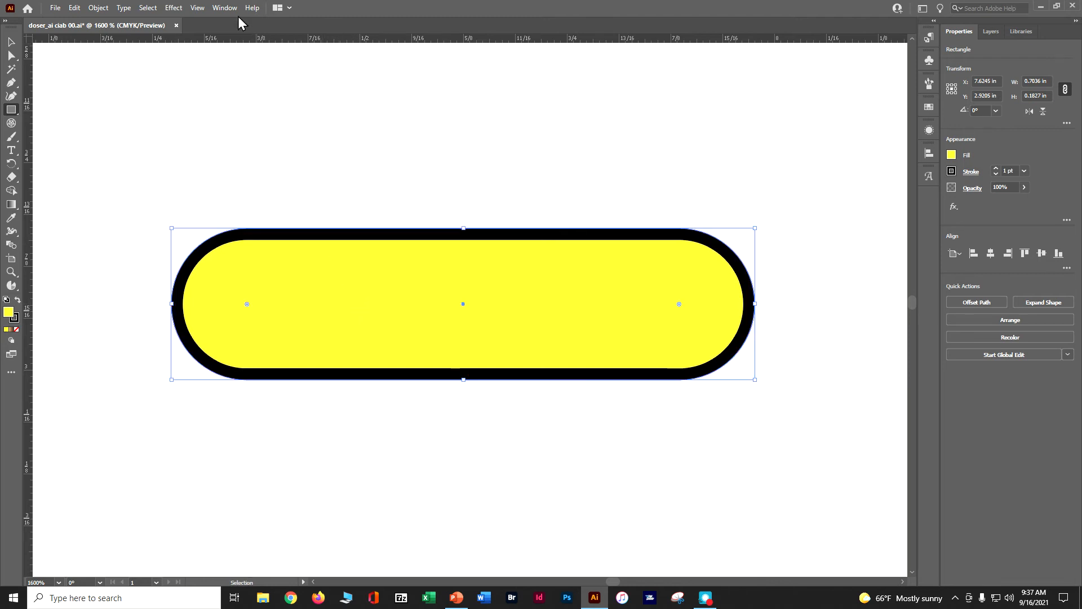
Save the yellow pill shape as a new static symbol named "sprinkle" with the Graphic export type.
click(220, 8)
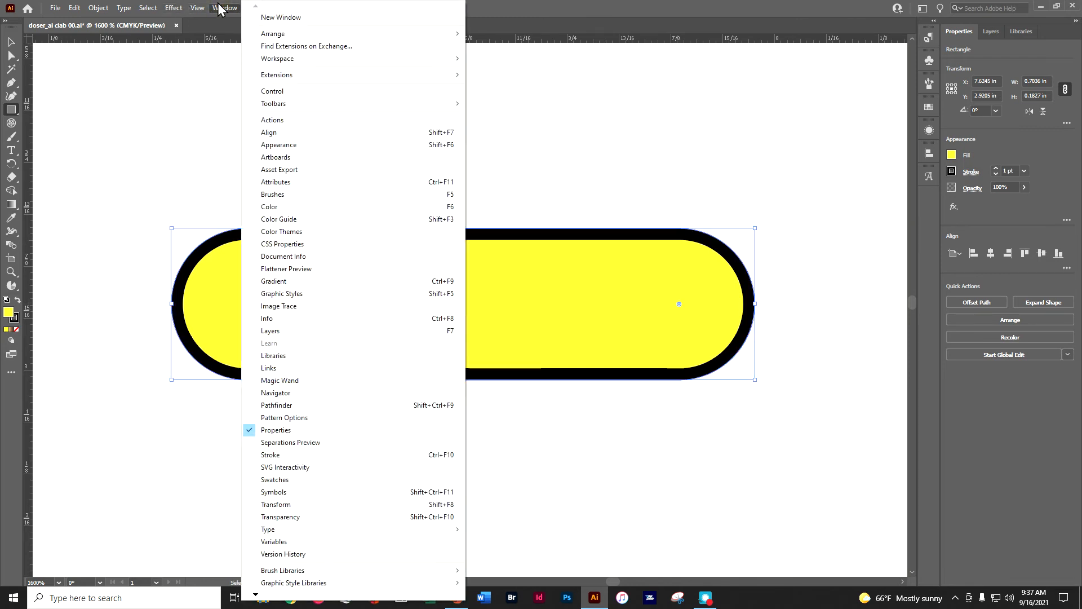
click(300, 496)
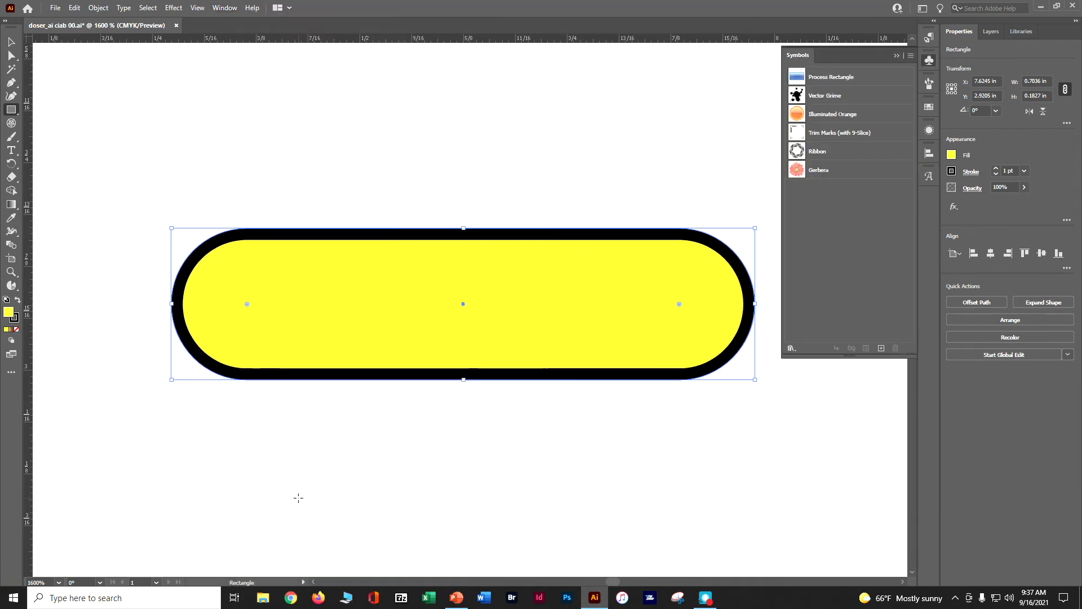
click(881, 349)
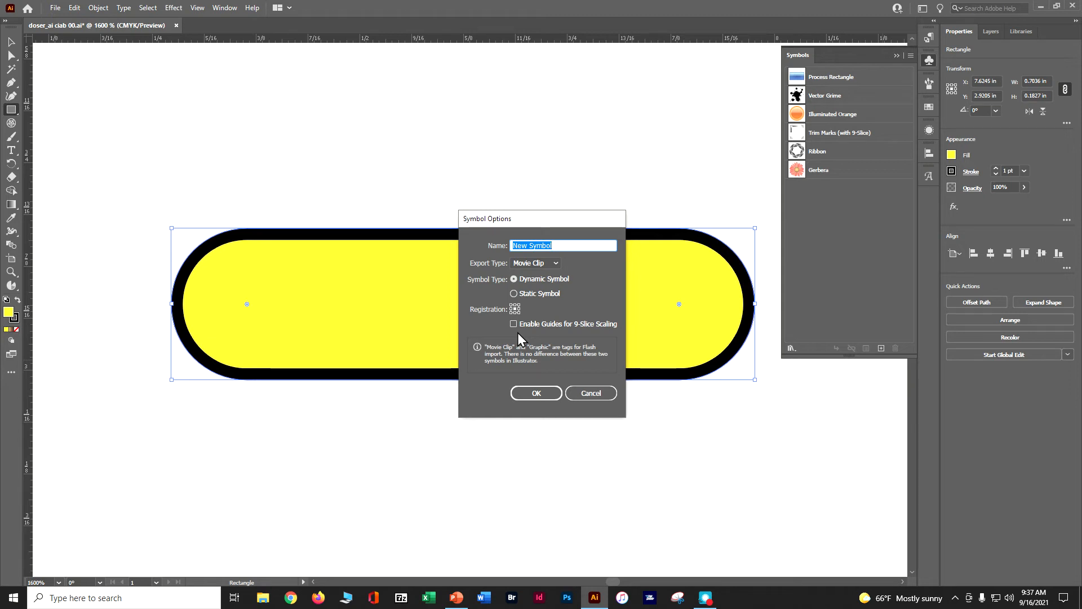
text(sprinkle)
click(554, 264)
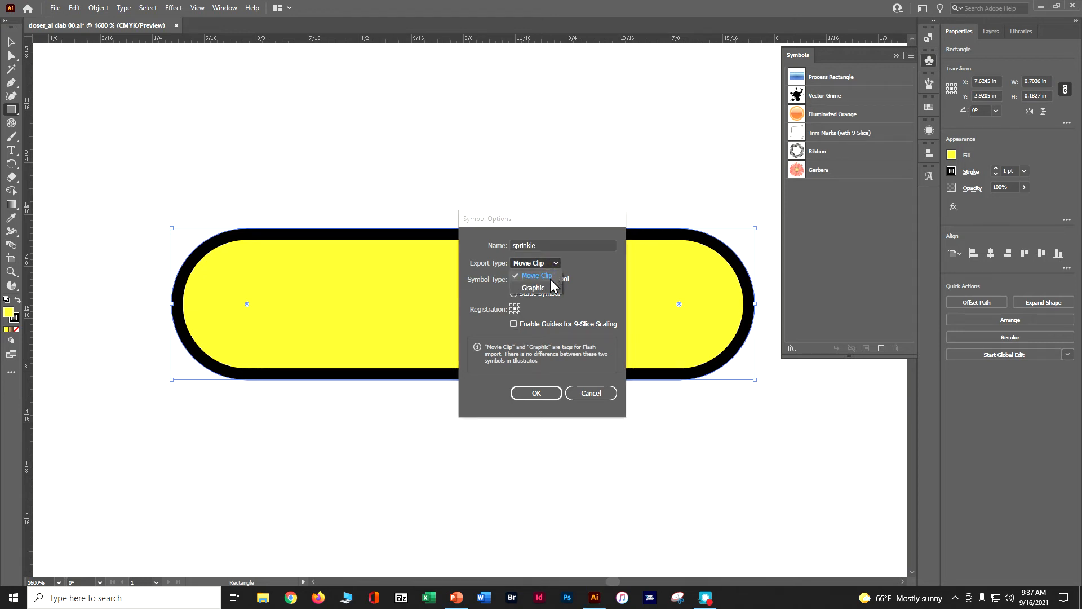
click(533, 288)
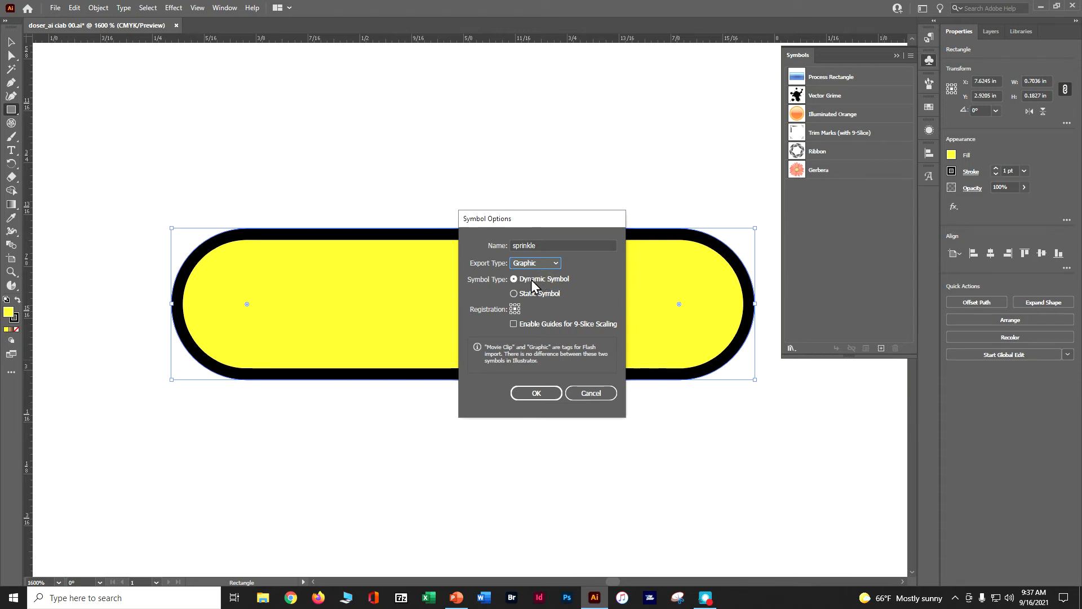
click(515, 294)
click(525, 396)
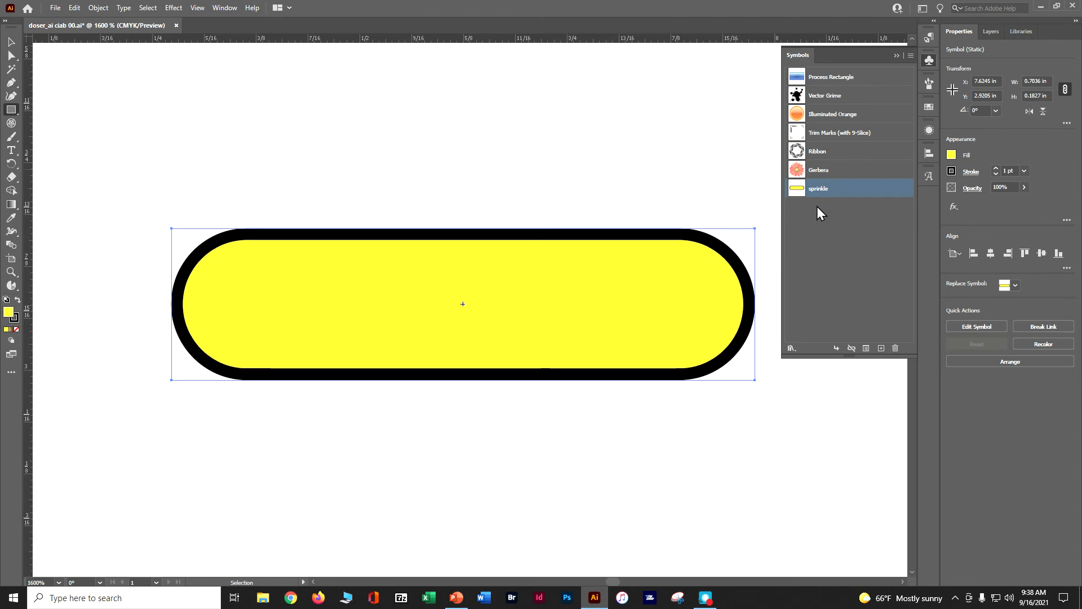
Scale the sprinkle beside the scoops down to about 0.26 by 0.09 in.
click(11, 272)
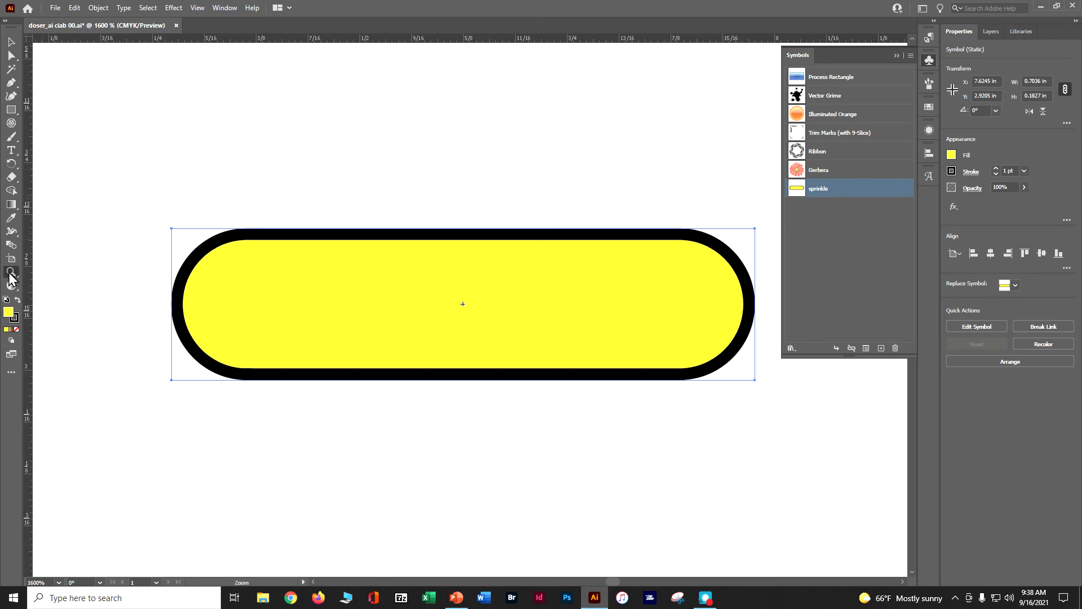
click(423, 455)
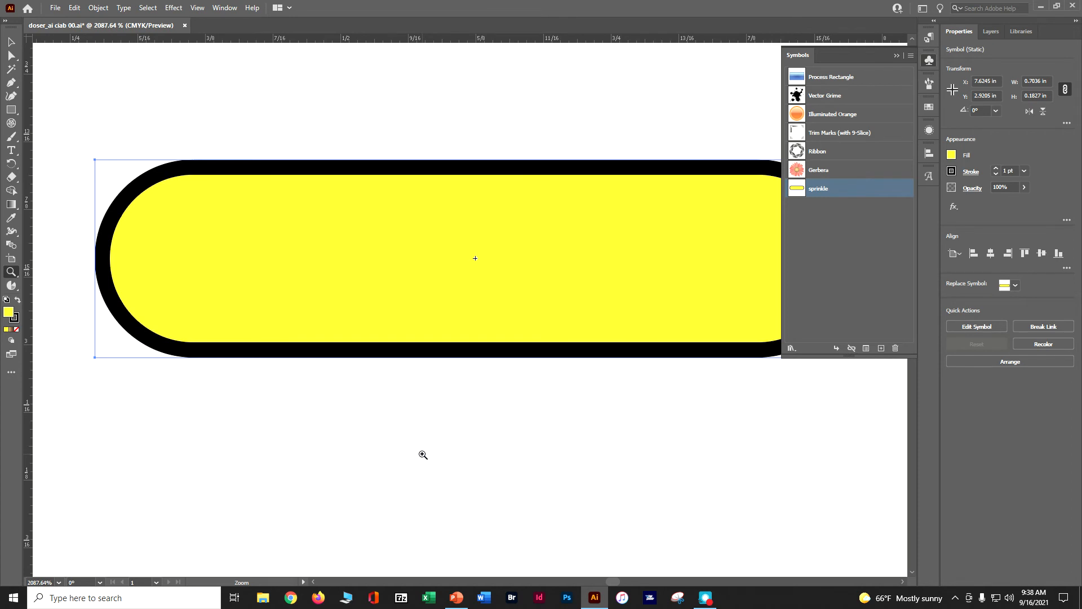
right_click(422, 455)
click(423, 455)
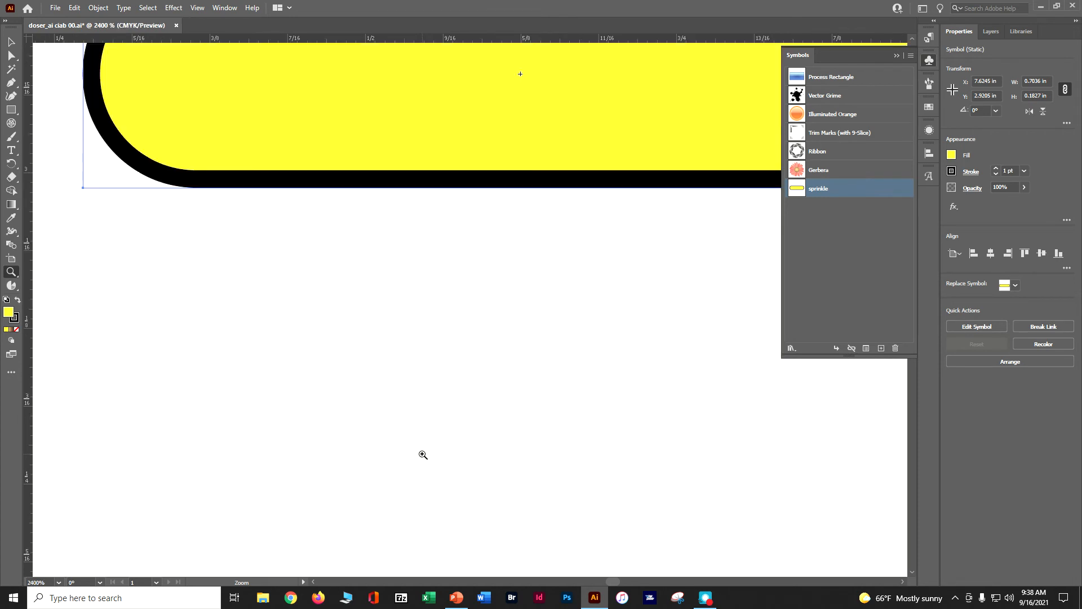
key(ctrl+shift+a)
click(348, 430)
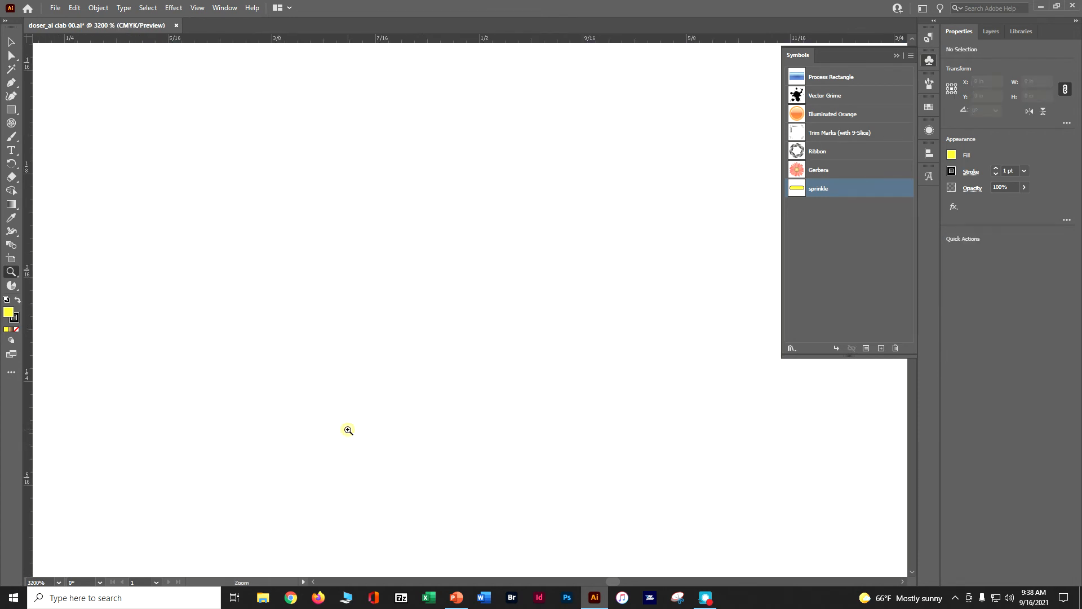
alt+click(348, 431)
alt+click(348, 431)
alt+click(348, 431)
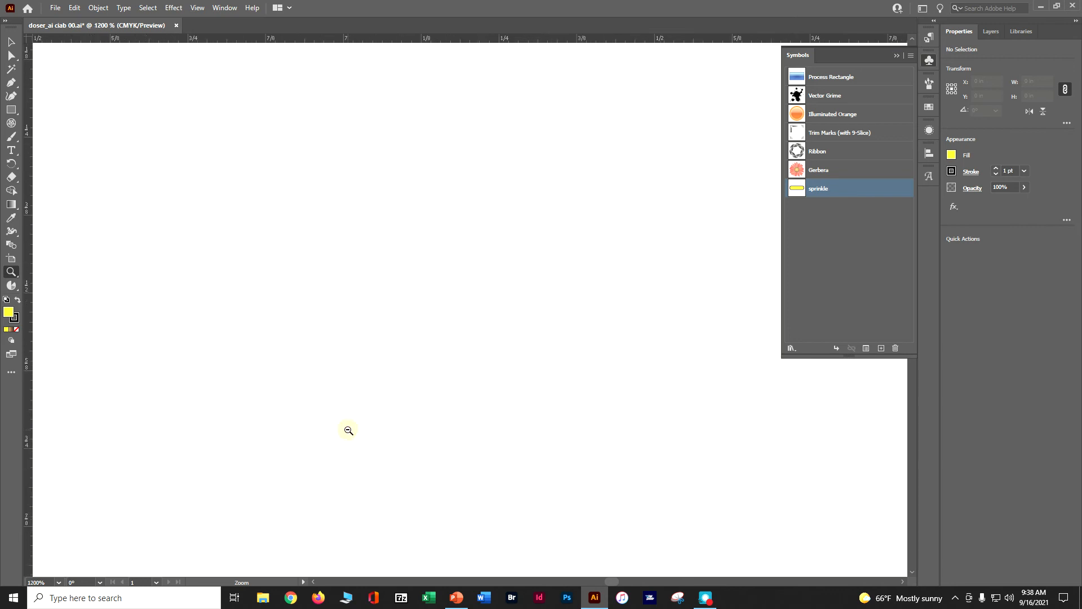
alt+click(349, 431)
alt+click(348, 431)
alt+click(348, 430)
alt+click(348, 430)
alt+click(348, 431)
alt+click(349, 431)
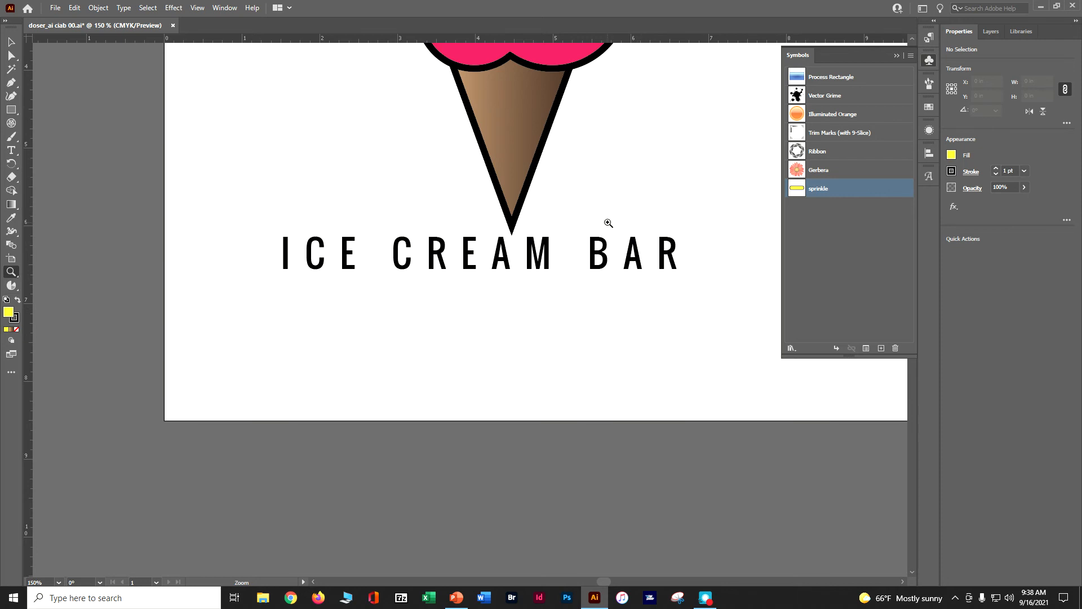
drag(602, 164, 551, 401)
click(697, 226)
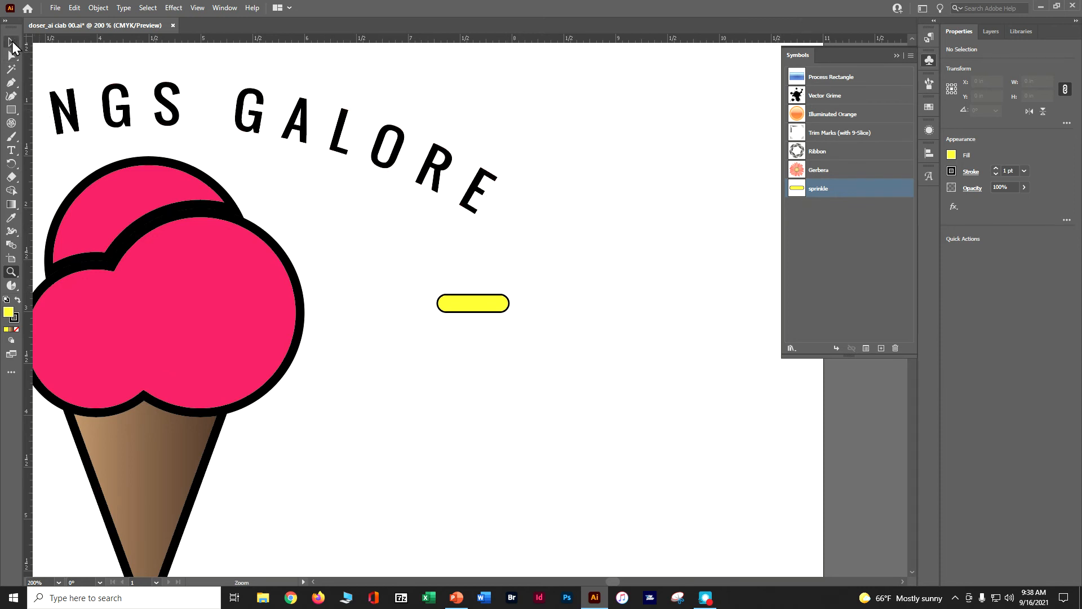
click(11, 42)
click(451, 306)
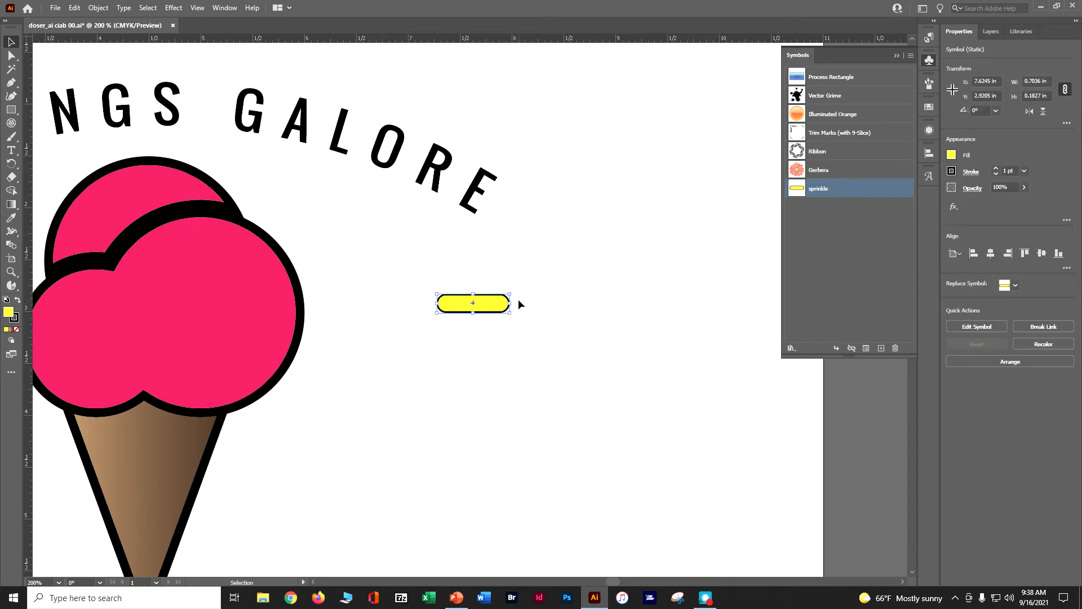
drag(509, 294, 465, 302)
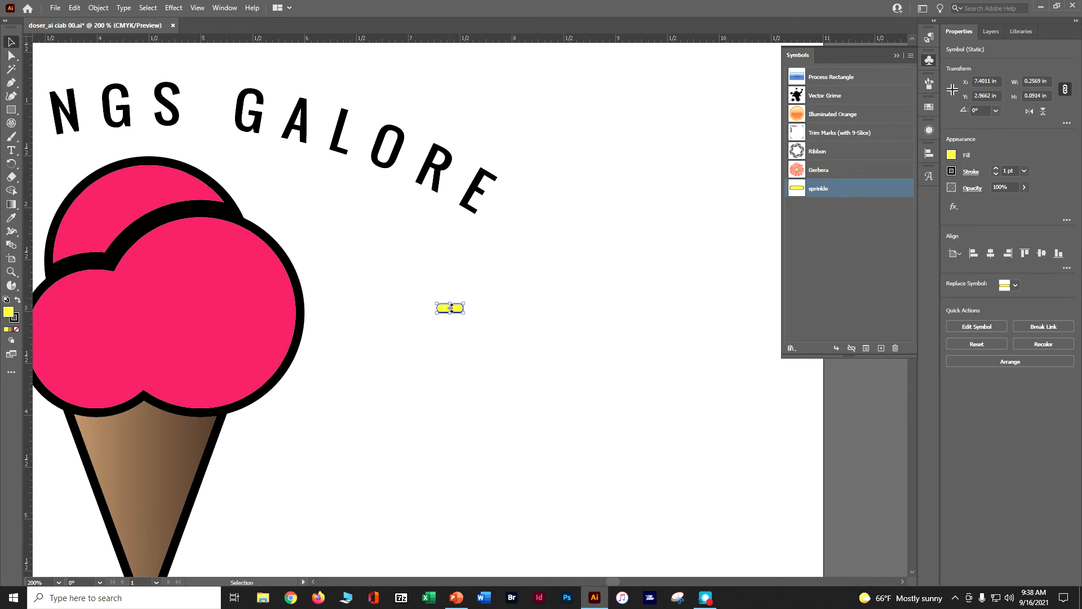
Save the reduced sprinkle as a second symbol named "sprinkle small" with the Graphic export type.
drag(456, 307, 826, 263)
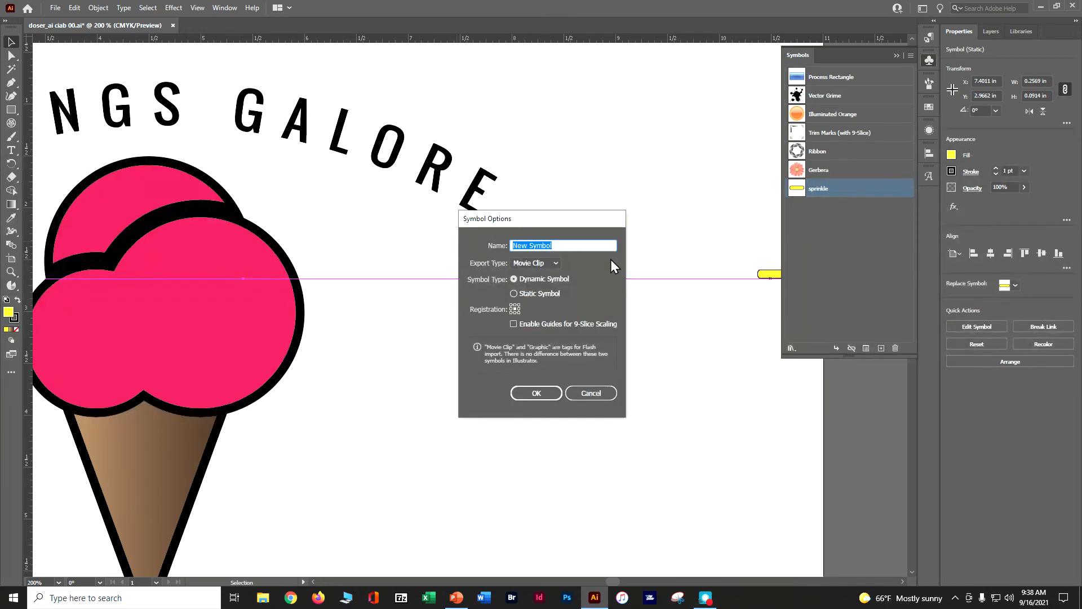
text(sm)
key(BackSpace)
text(prinkle small)
click(545, 263)
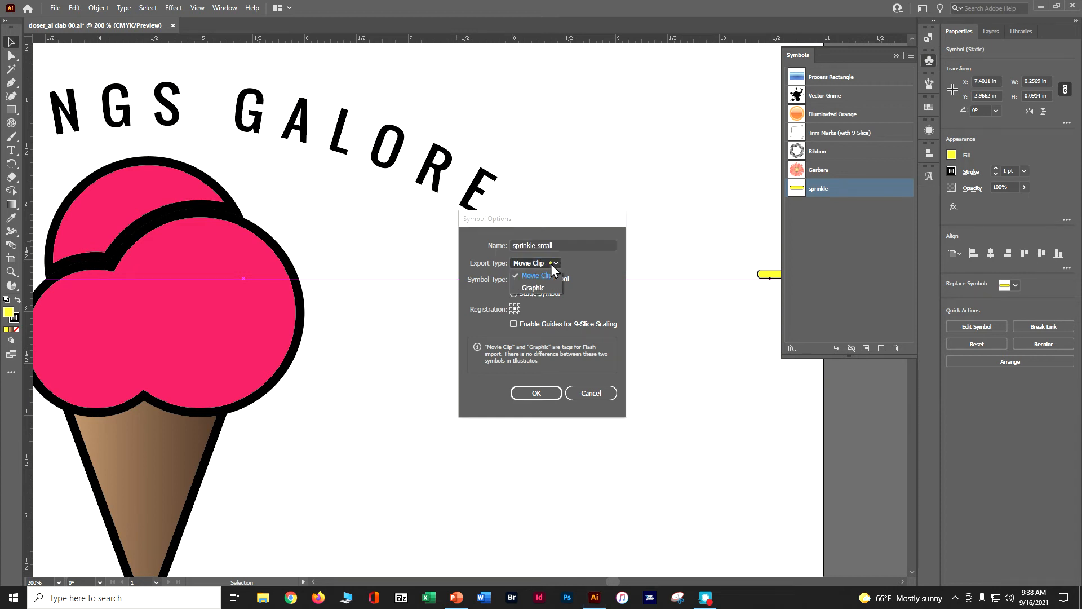
click(539, 289)
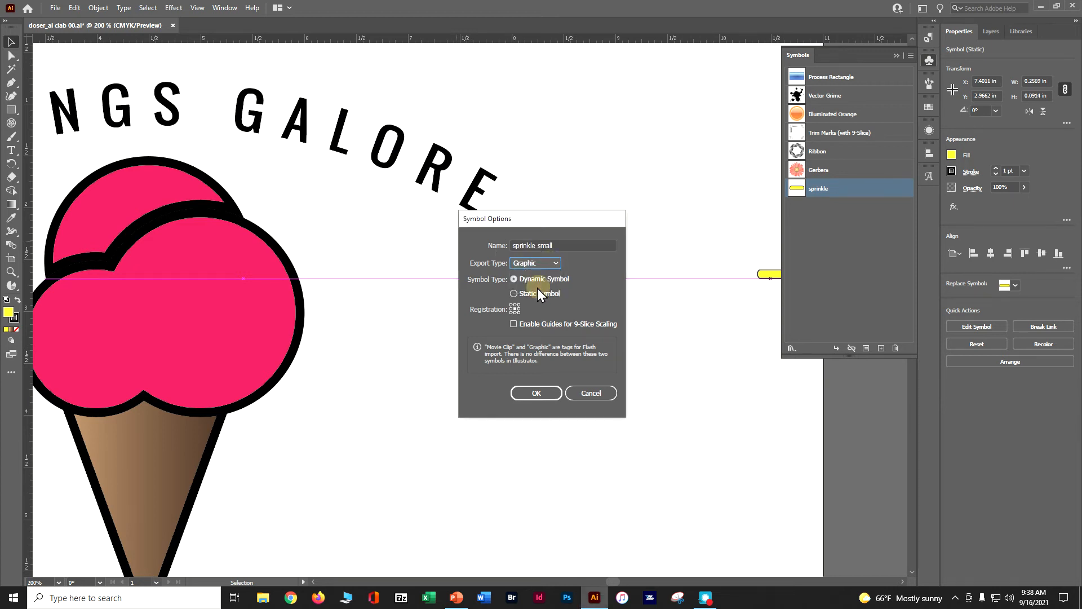
click(536, 393)
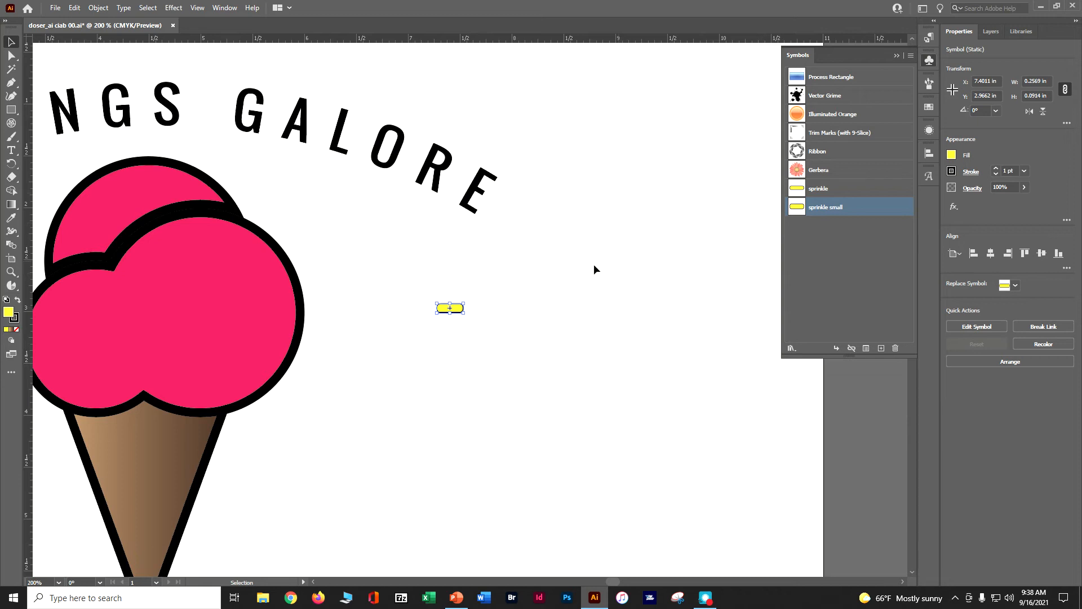
Place a small sprinkle near the top of the front scoop, and try a full-size sprinkle on the back scoop before deleting it.
drag(800, 210, 184, 242)
drag(835, 191, 117, 195)
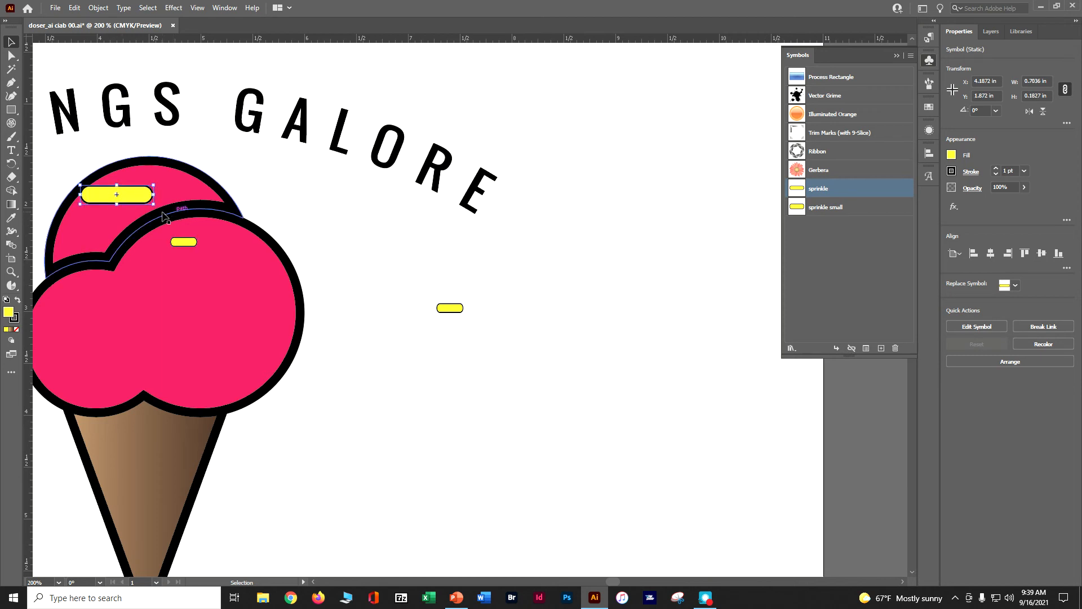
key(Delete)
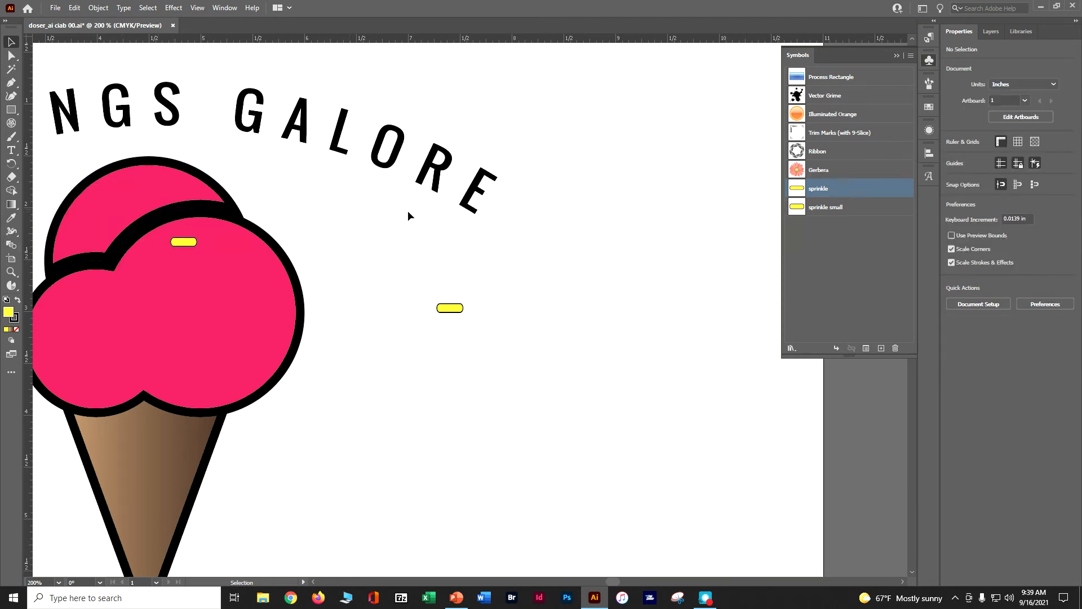
Add two more small sprinkles to the front scoop and two to the back scoop, and move the loose sprinkle onto the front scoop's left lobe.
drag(797, 207, 229, 277)
drag(450, 308, 91, 303)
drag(803, 209, 104, 210)
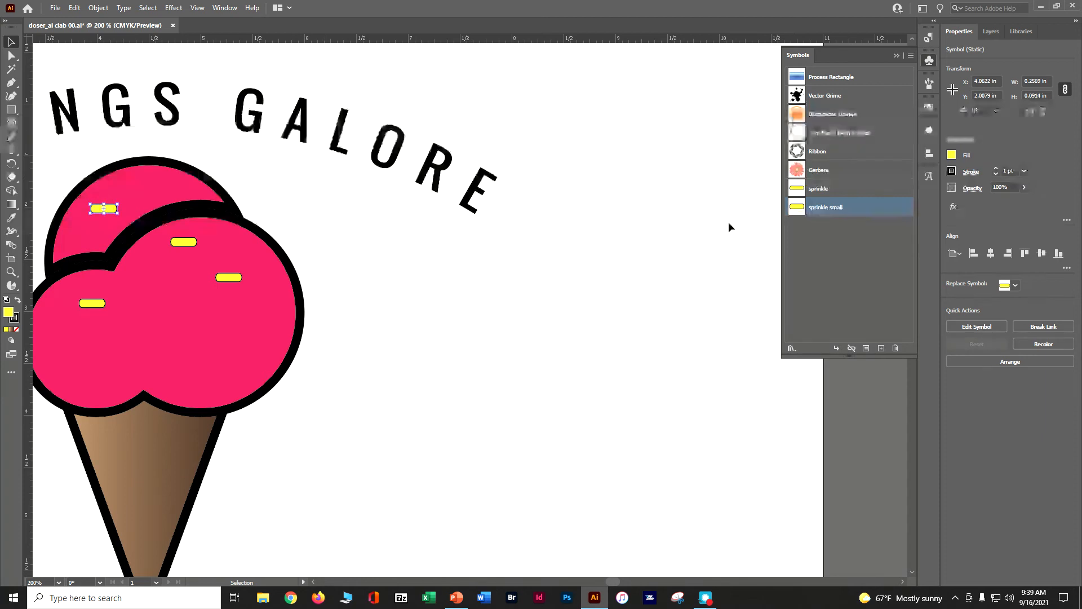
drag(799, 215, 262, 324)
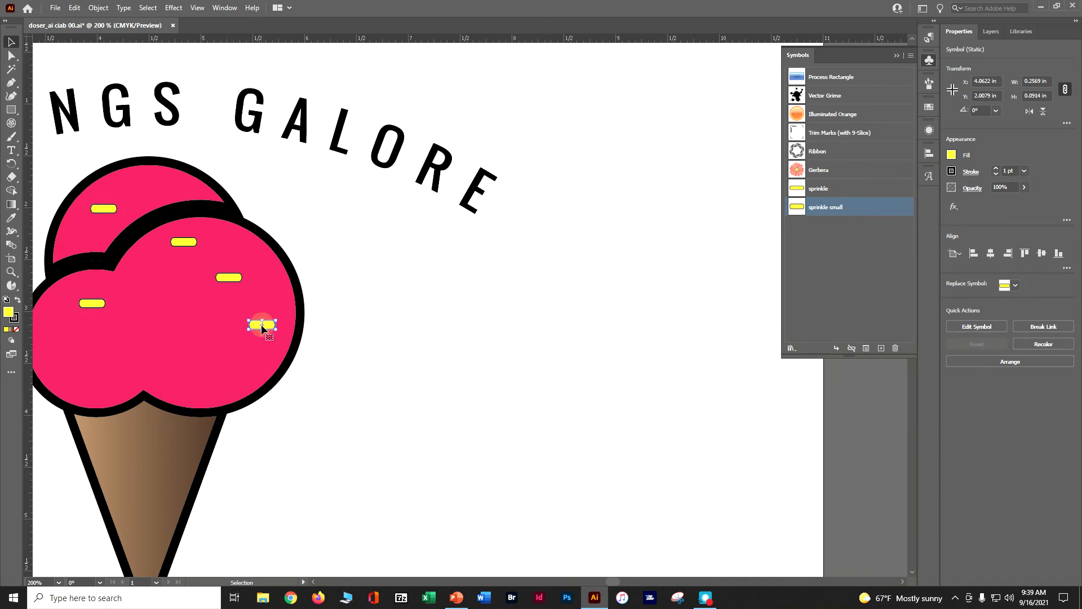
drag(803, 213, 144, 177)
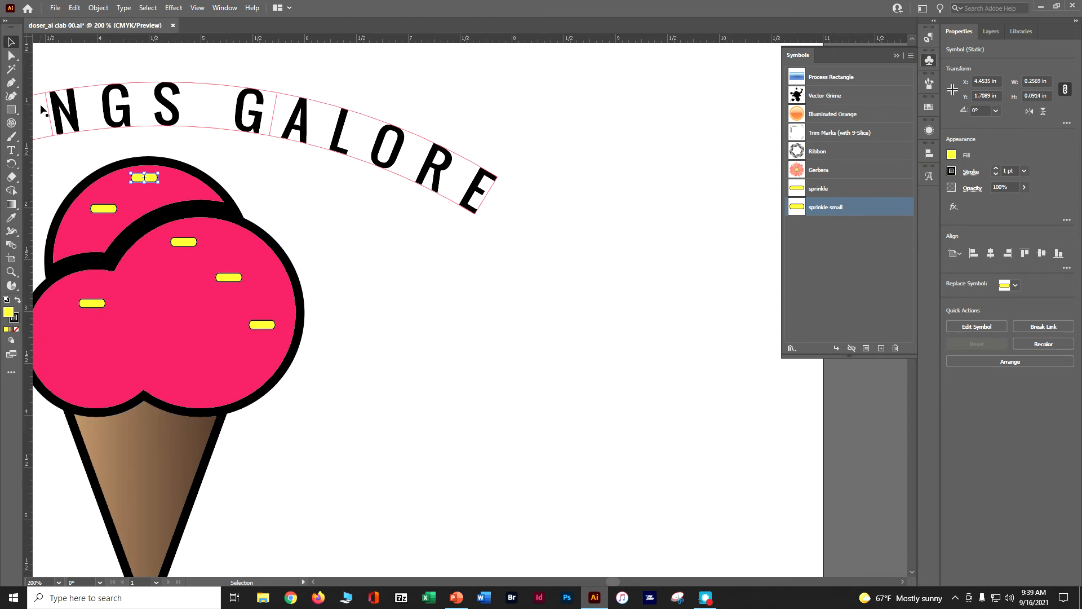
click(898, 55)
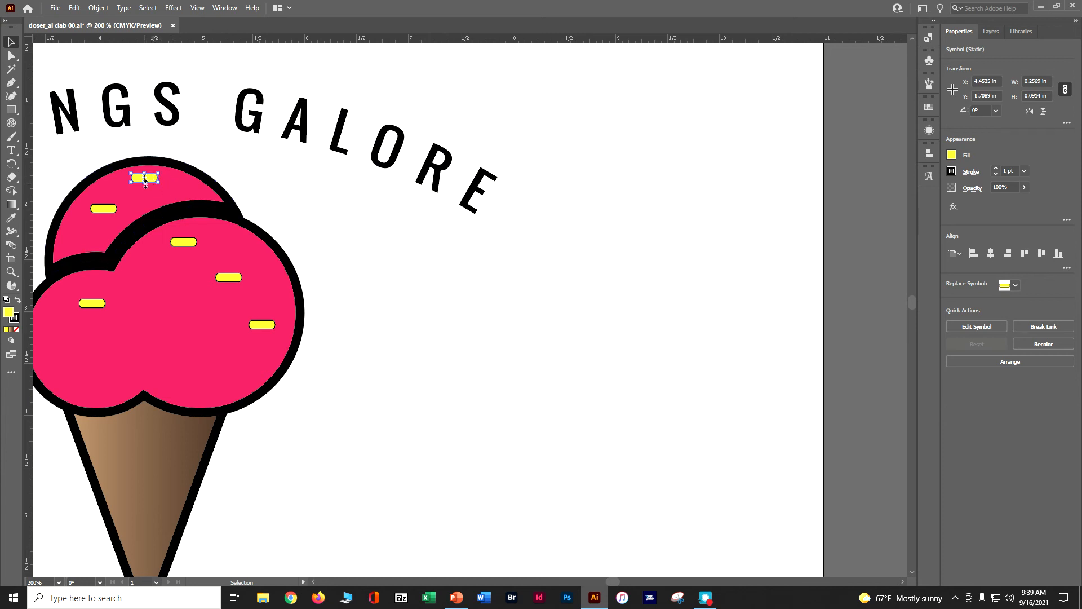
Rotate the back scoop's top sprinkle slightly clockwise and its left sprinkle slightly counterclockwise.
key(ctrl+equal)
key(ctrl+equal)
key(ctrl+equal)
key(ctrl+equal)
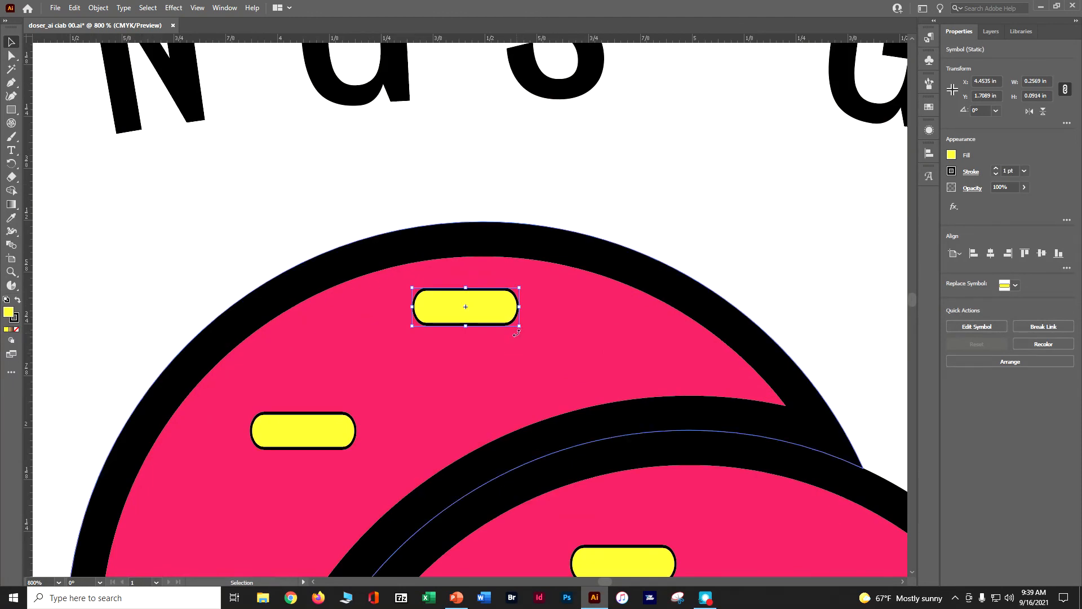
drag(516, 333, 518, 361)
click(289, 445)
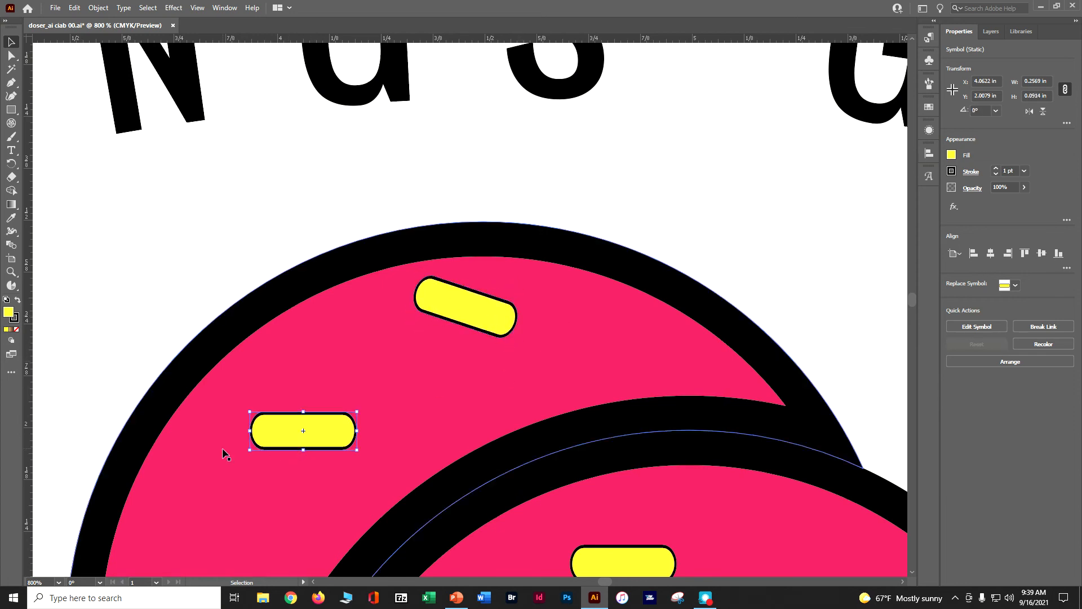
mouse_move(245, 452)
mouse_down()
mouse_move(271, 467)
mouse_move(245, 459)
mouse_up()
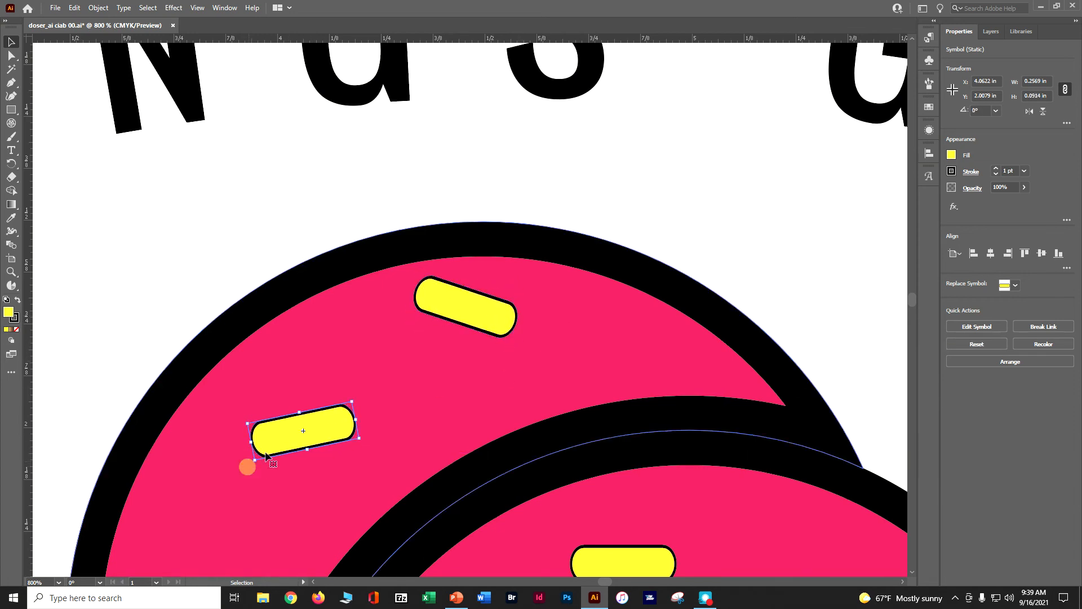
Rotate the front scoop's top sprinkle slightly counterclockwise and the sprinkle to its lower right slightly clockwise.
scroll(406, 322, down, 3)
scroll(668, 423, down, 1)
click(672, 421)
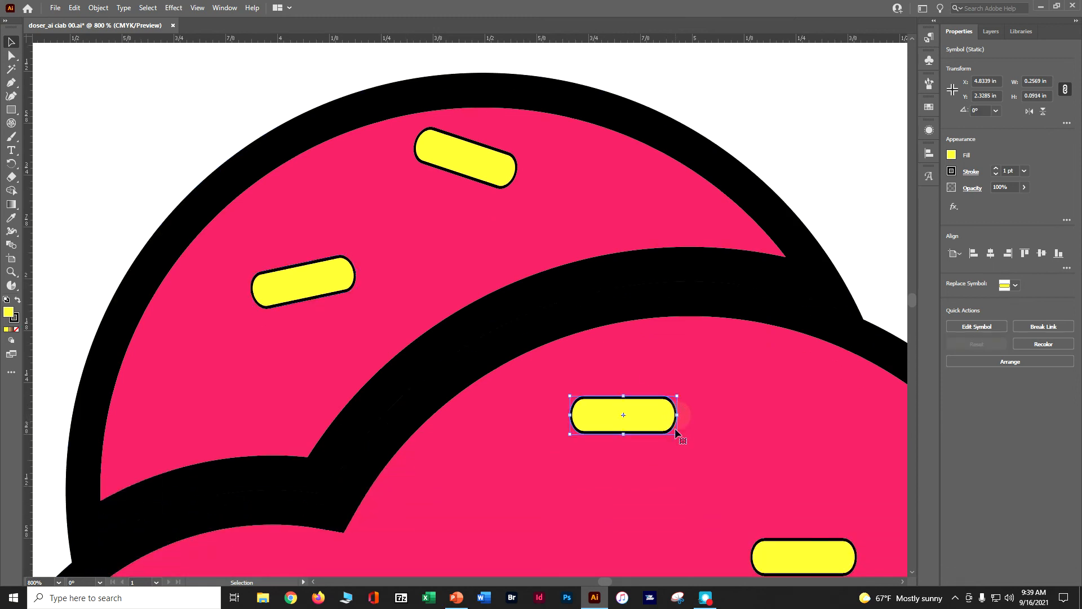
drag(680, 437, 698, 427)
scroll(687, 434, down, 1)
scroll(686, 433, down, 3)
click(758, 381)
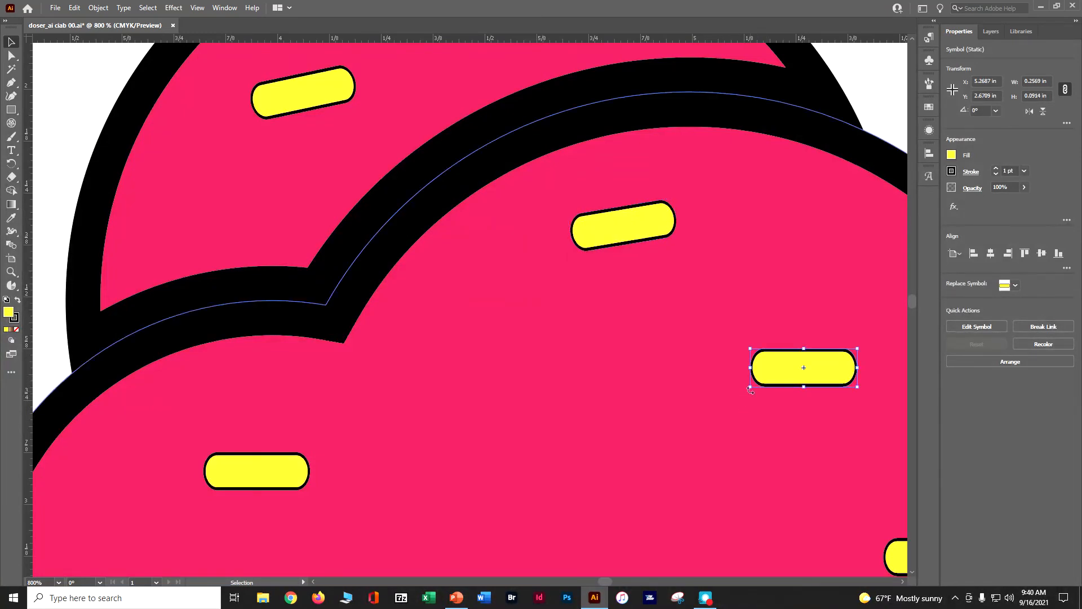
drag(747, 391, 744, 384)
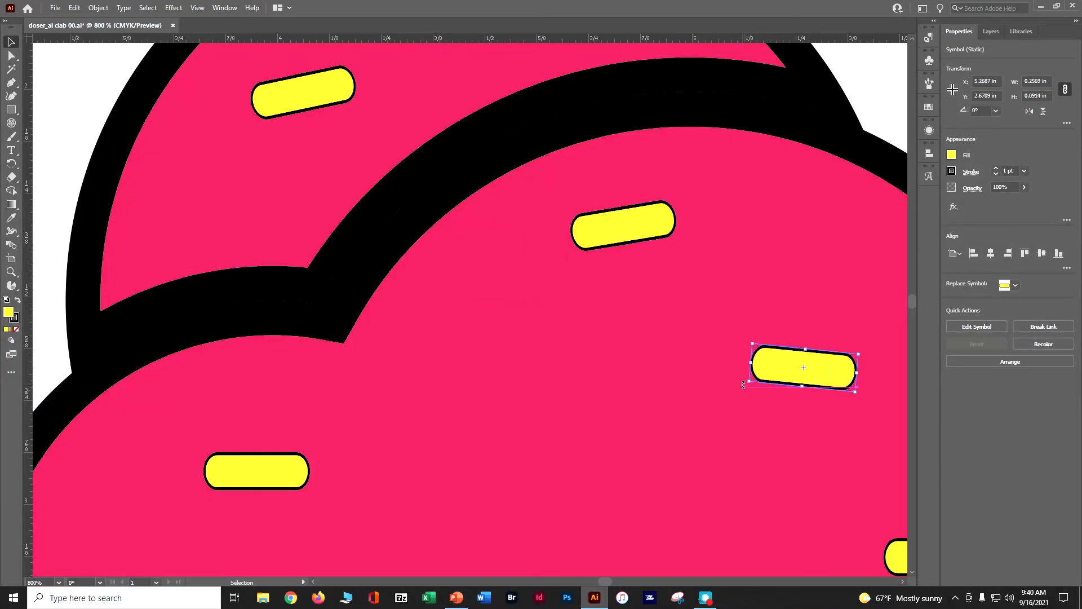
Rotate the sprinkle on the front scoop's left lobe slightly counterclockwise and the one near its right edge slightly clockwise.
click(289, 472)
drag(316, 492, 374, 489)
mouse_move(604, 582)
mouse_down()
mouse_move(637, 579)
mouse_move(613, 584)
mouse_up()
key(ctrl+minus)
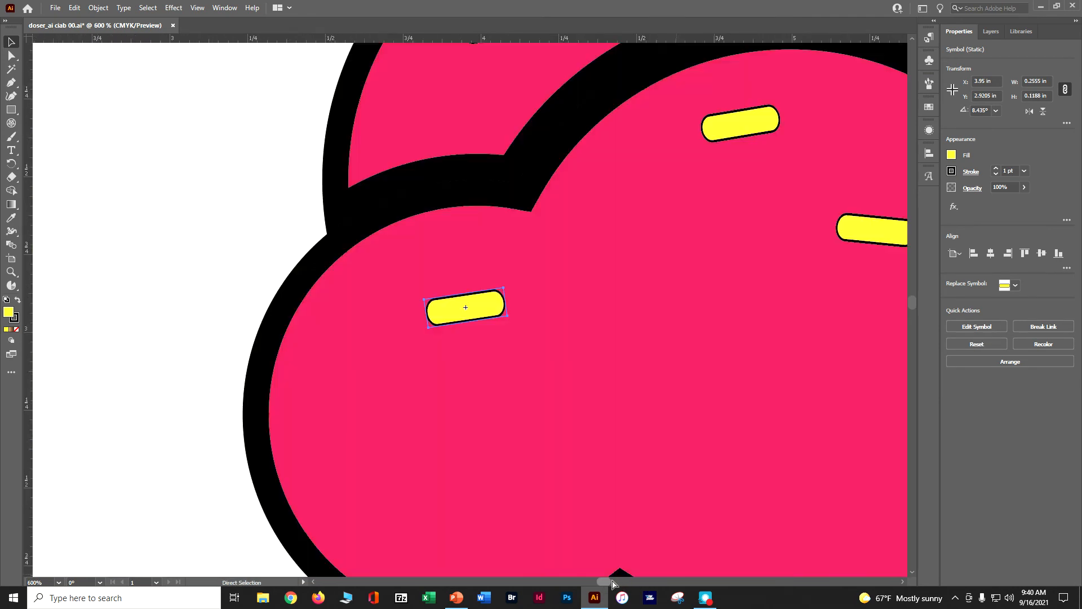
key(ctrl+minus)
click(817, 346)
drag(768, 360, 770, 360)
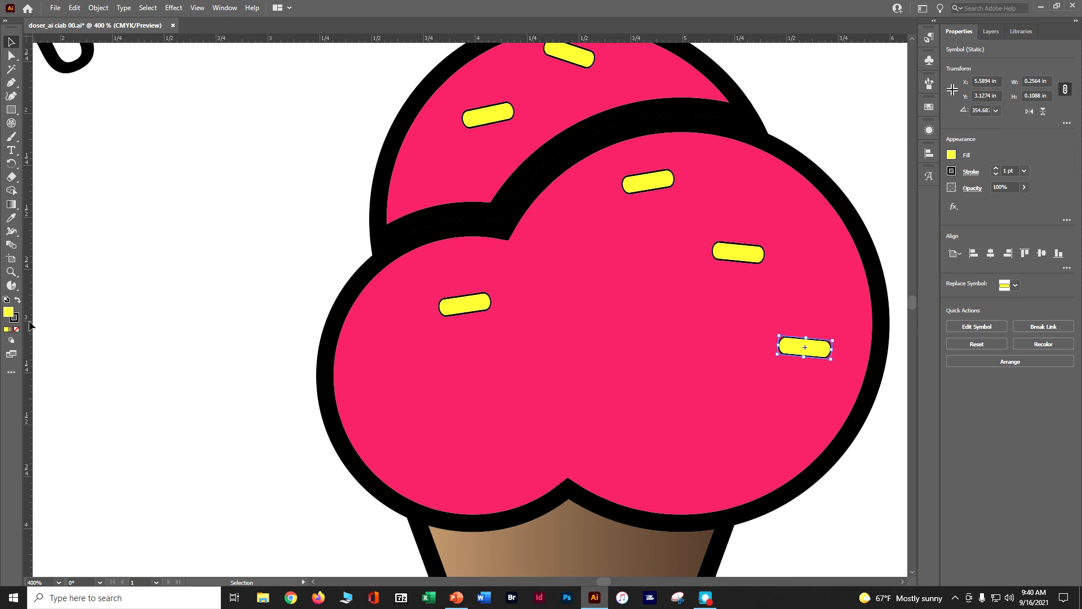
Select all six small sprinkles across the front and back scoops together.
click(12, 273)
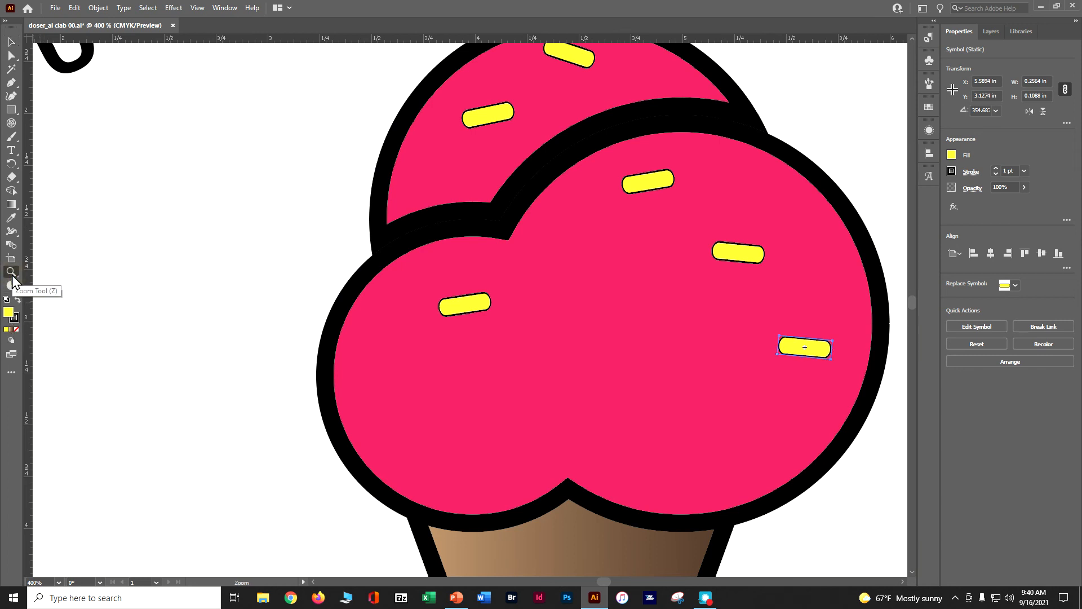
click(12, 274)
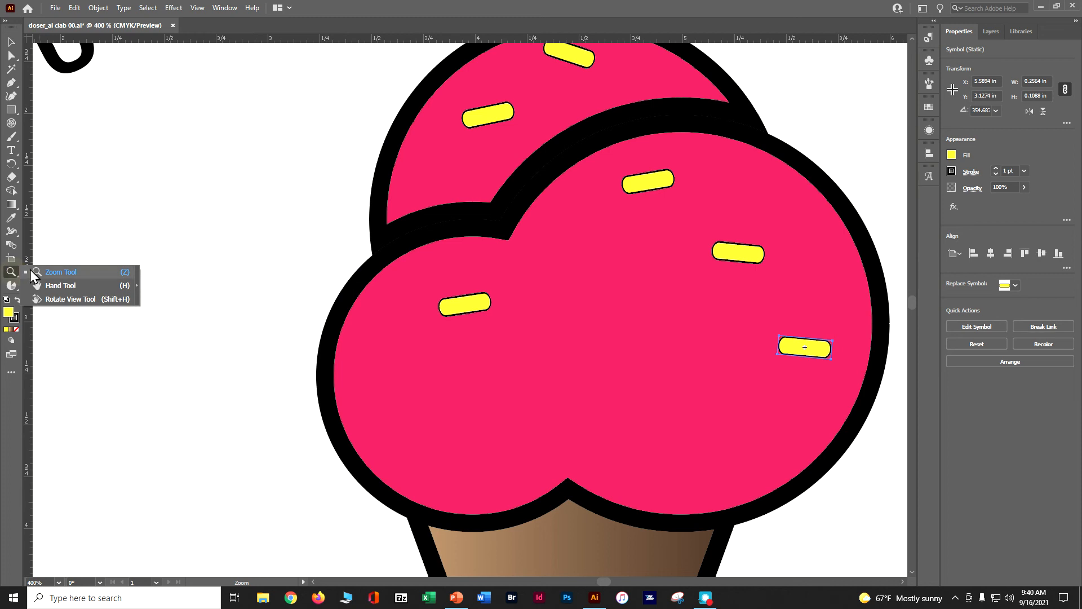
click(31, 272)
drag(207, 294, 94, 280)
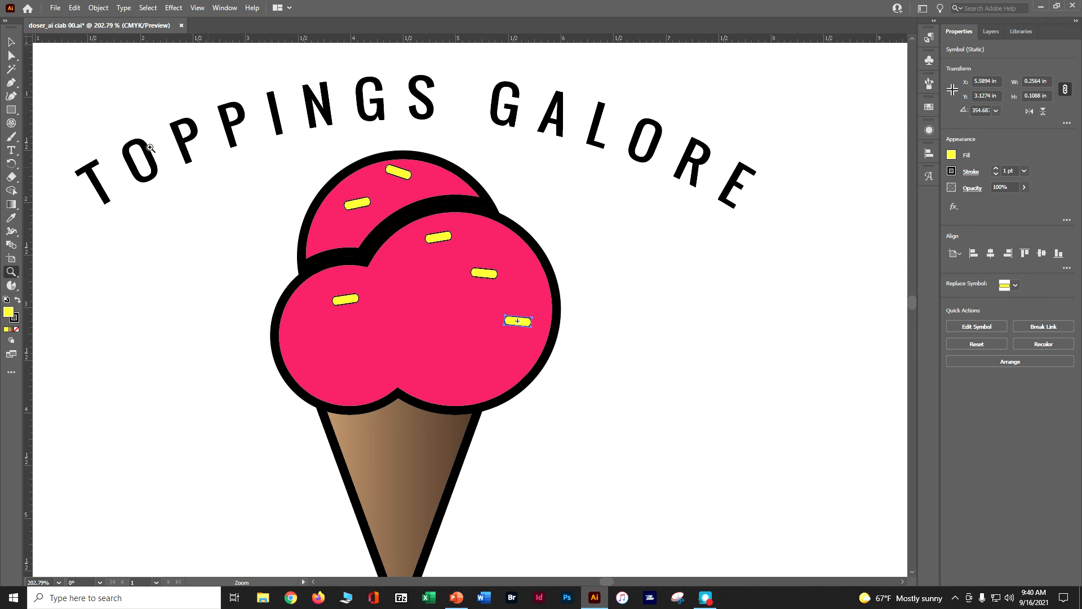
click(10, 43)
shift+click(483, 273)
shift+click(437, 236)
shift+click(348, 301)
shift+click(357, 203)
shift+click(397, 174)
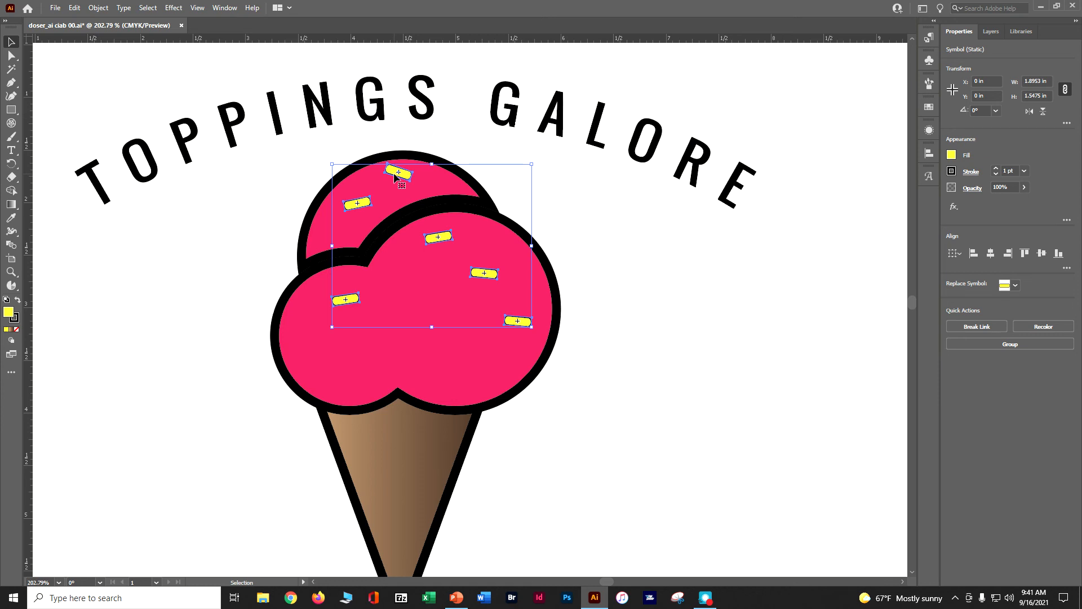
Open the "sprinkle small" symbol definition for editing and, with proportions unlinked, set the sprinkle's width to 0.3 in and height to 0.1 in.
double_click(438, 241)
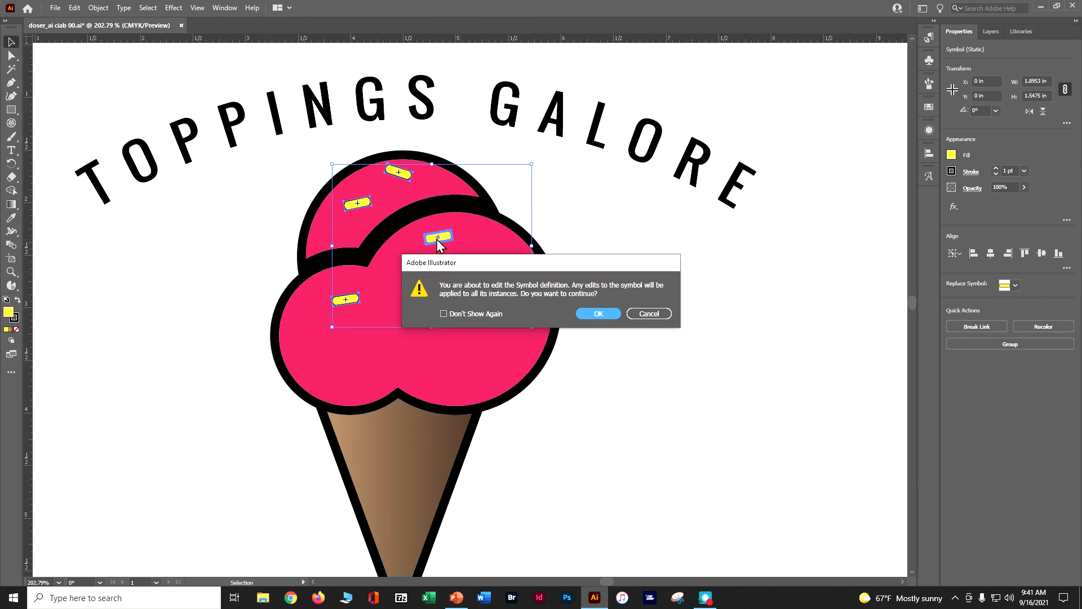
click(599, 312)
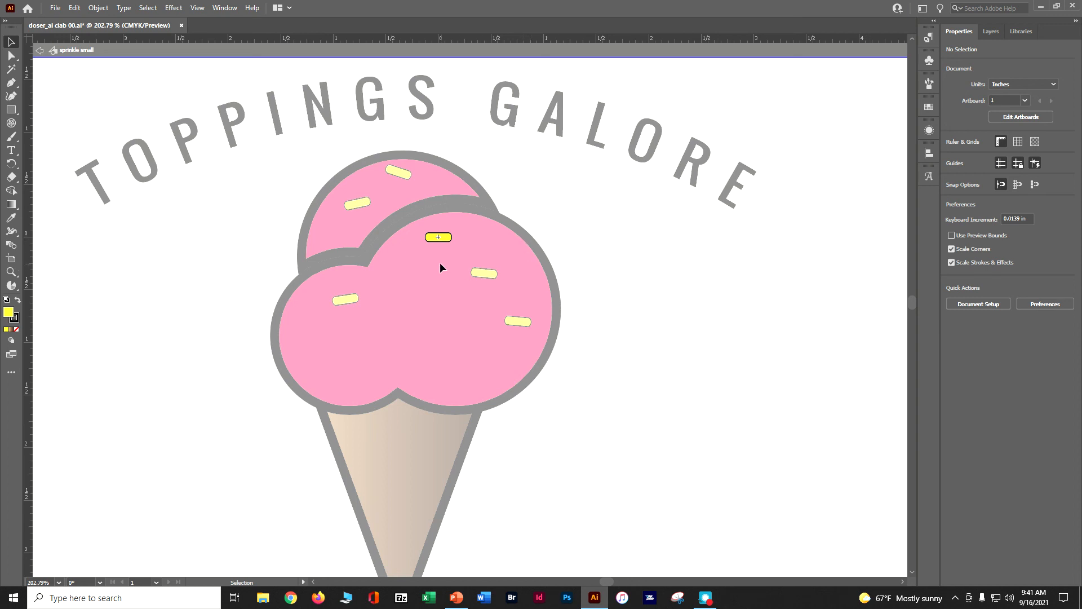
click(442, 239)
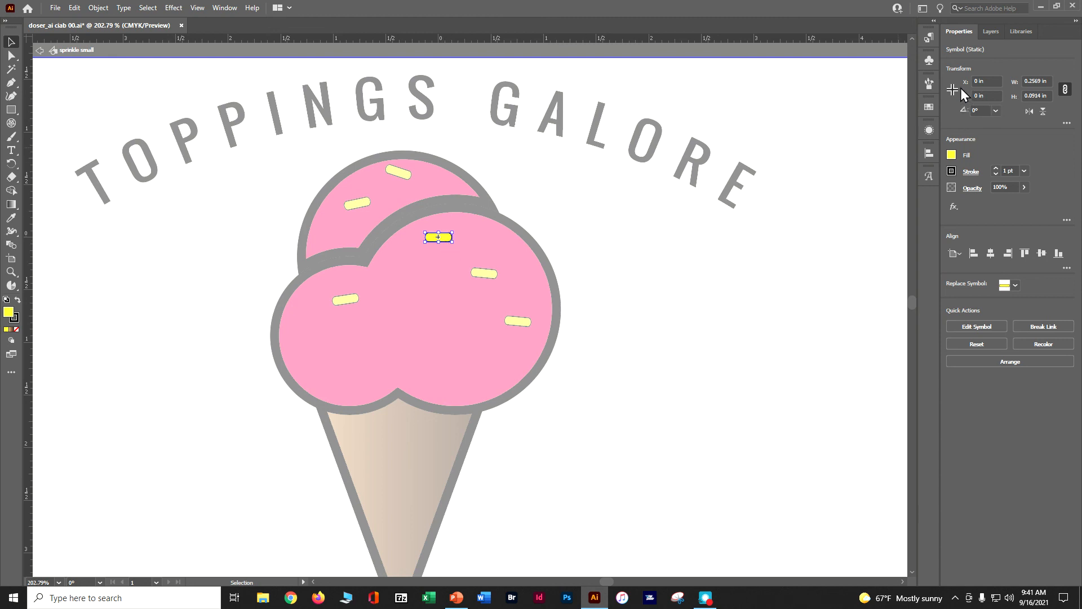
click(1065, 89)
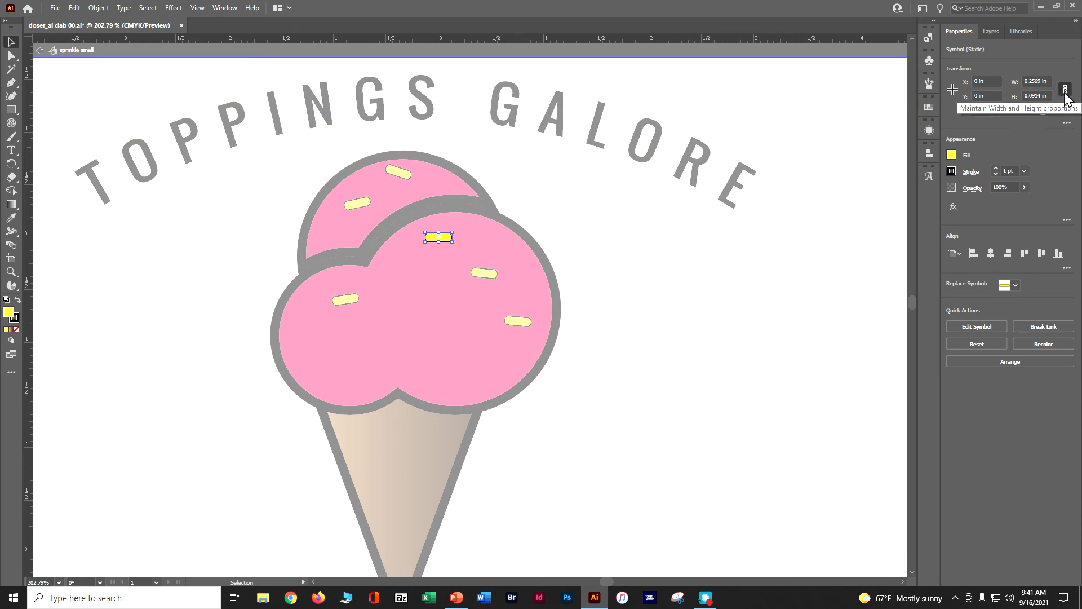
click(1066, 93)
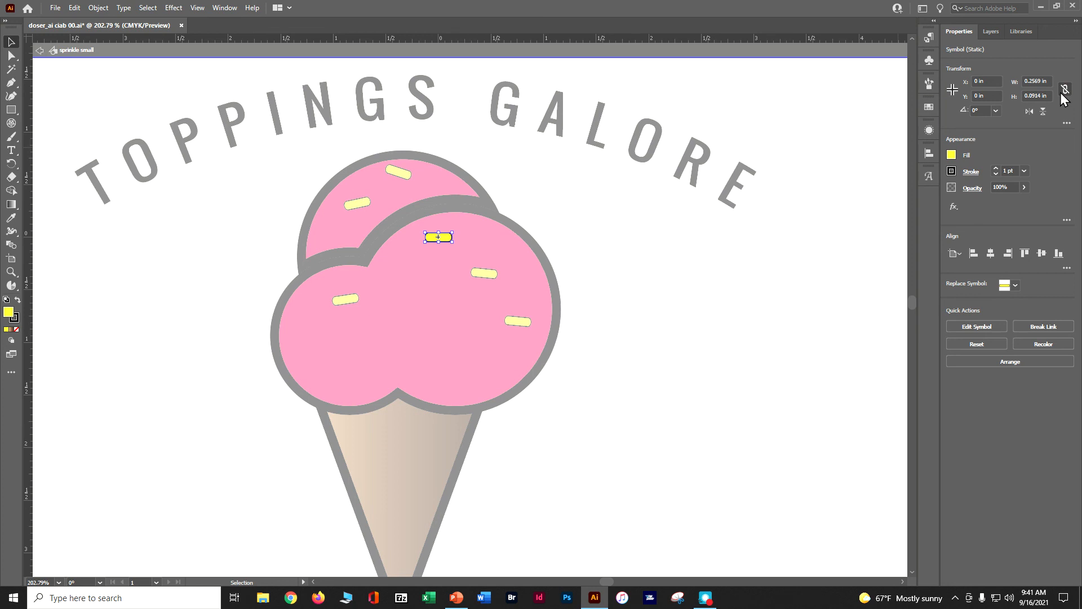
double_click(1029, 79)
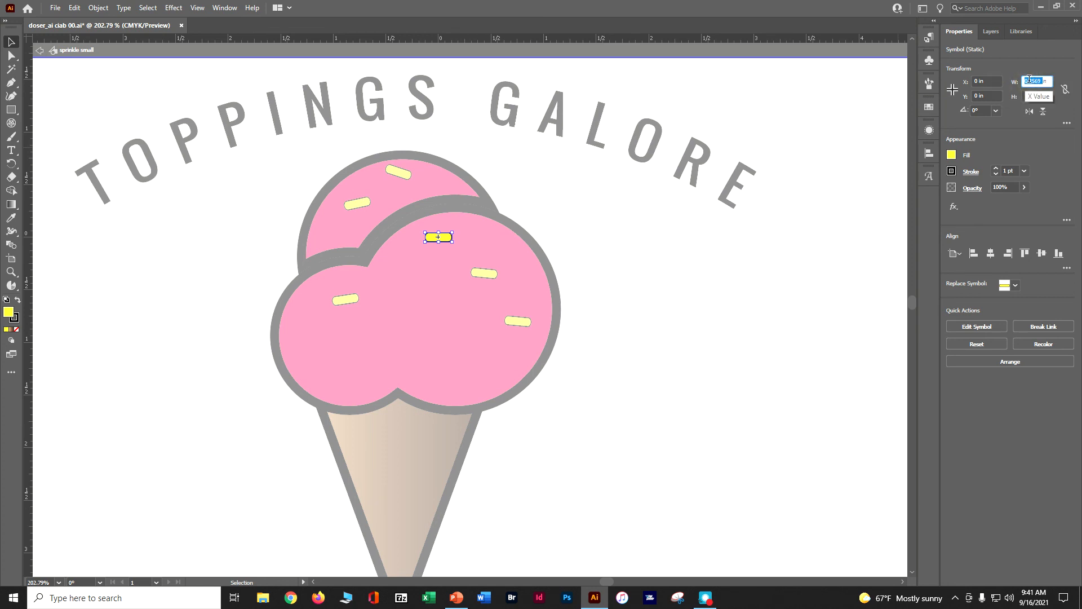
key(BackSpace)
text(0.3)
click(1036, 96)
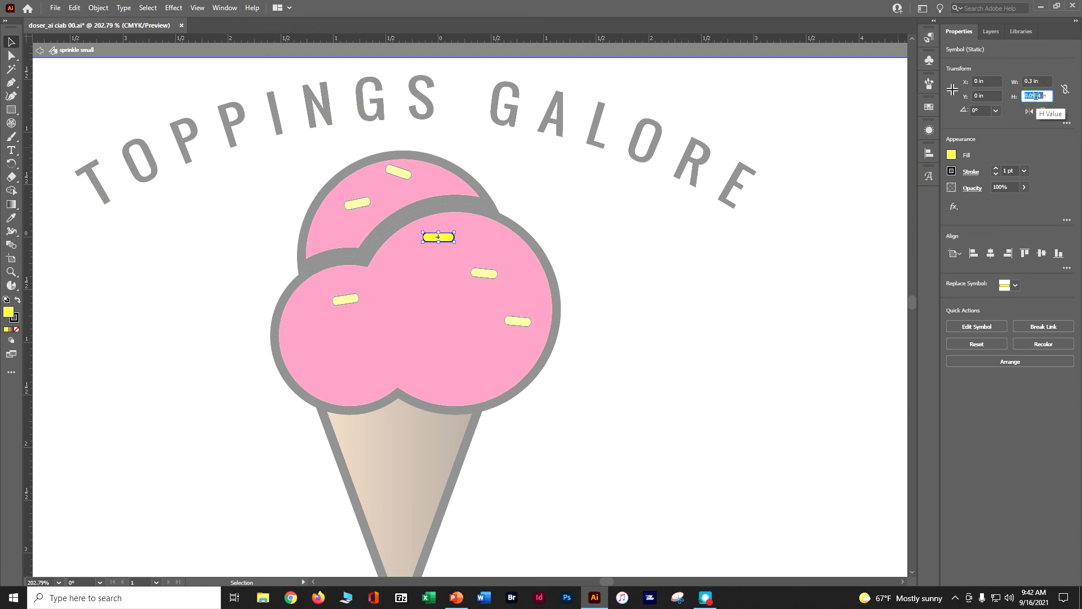
key(BackSpace)
text(.1)
Try an orange and a lighter orange fill on the sprinkle, and briefly enter the nested "sprinkle" symbol.
click(951, 156)
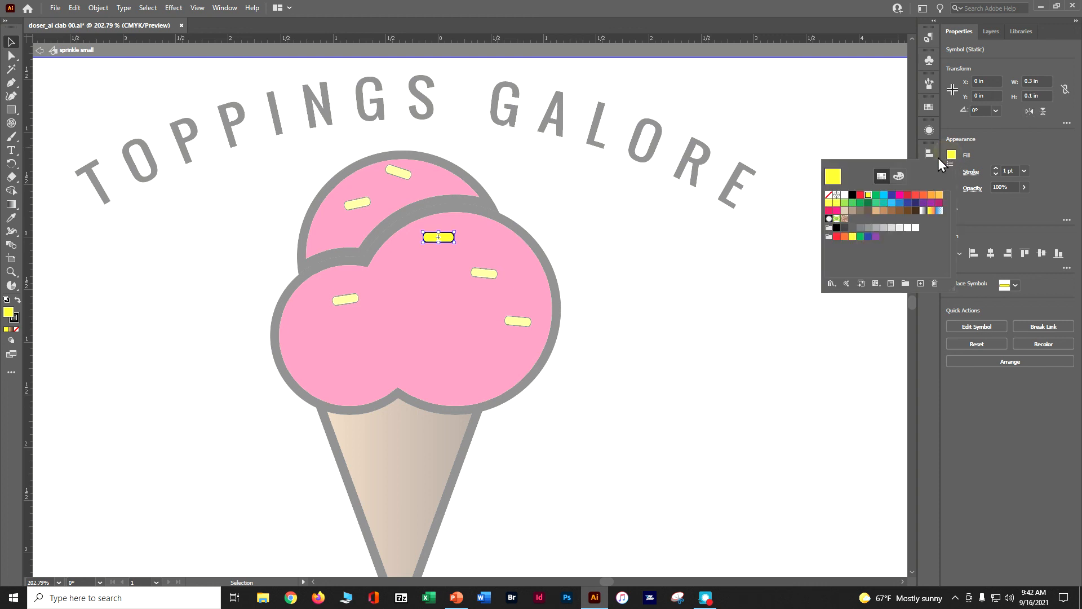
click(932, 196)
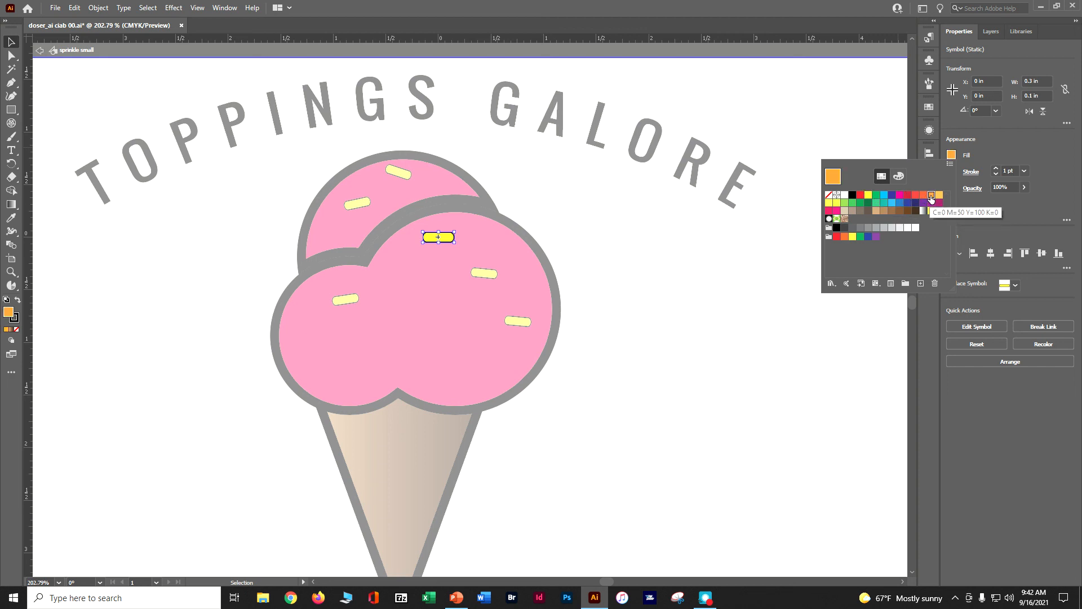
click(1024, 187)
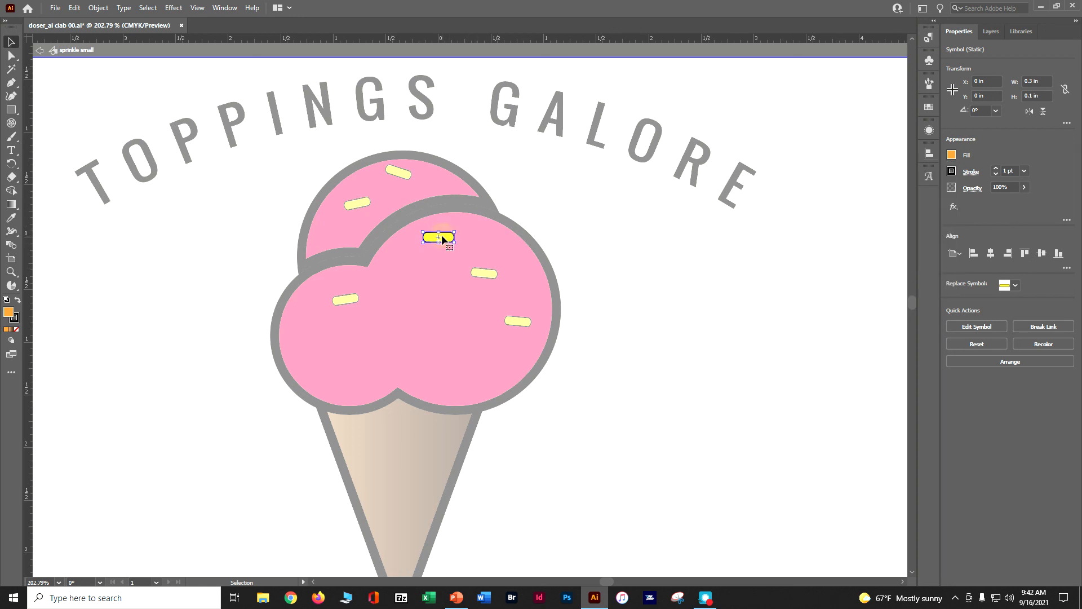
click(952, 152)
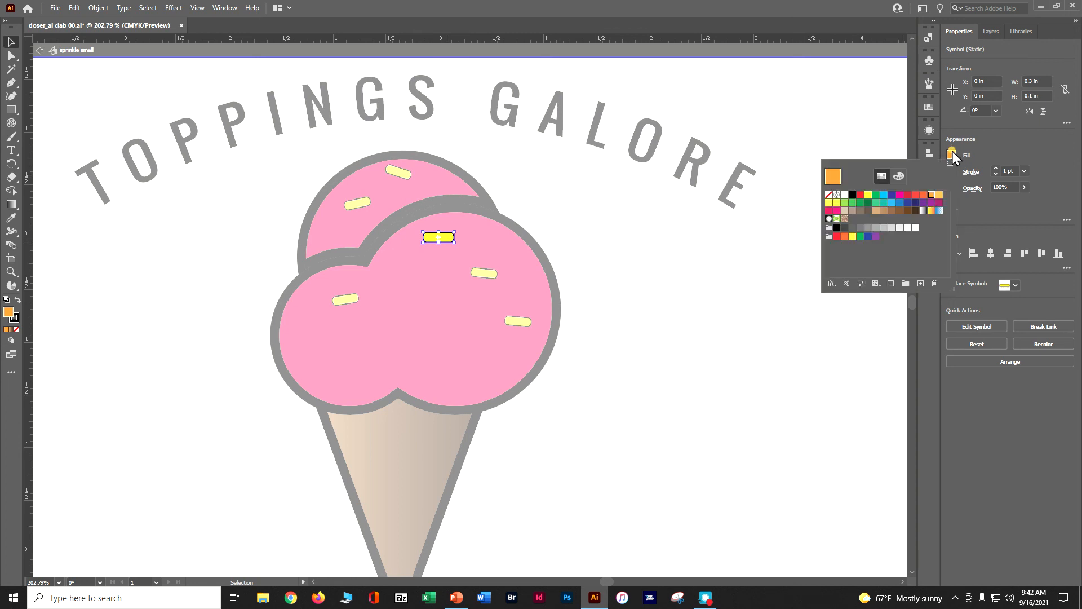
click(939, 195)
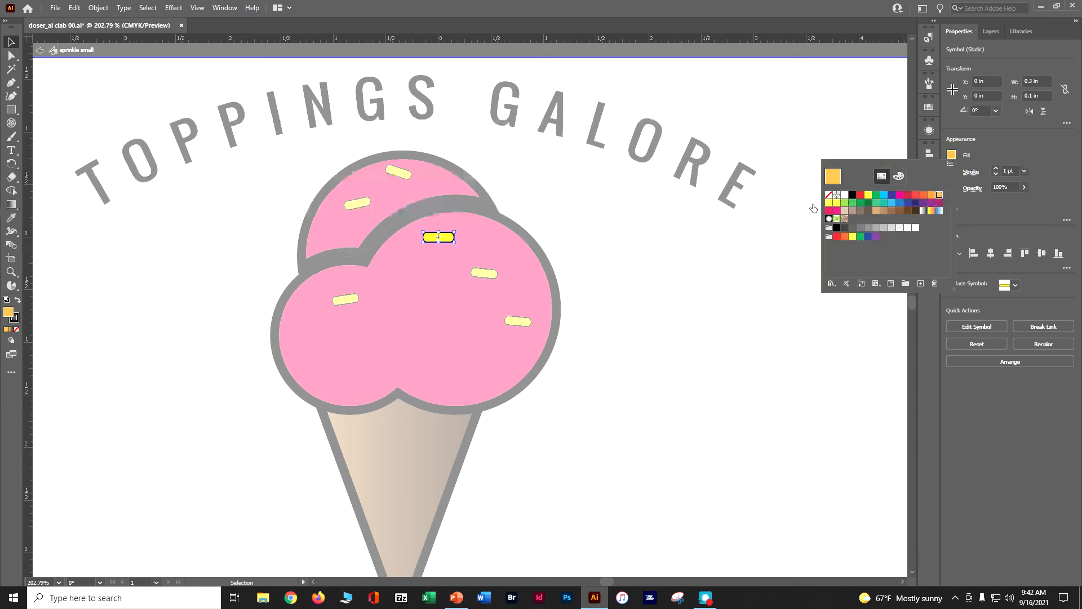
double_click(449, 240)
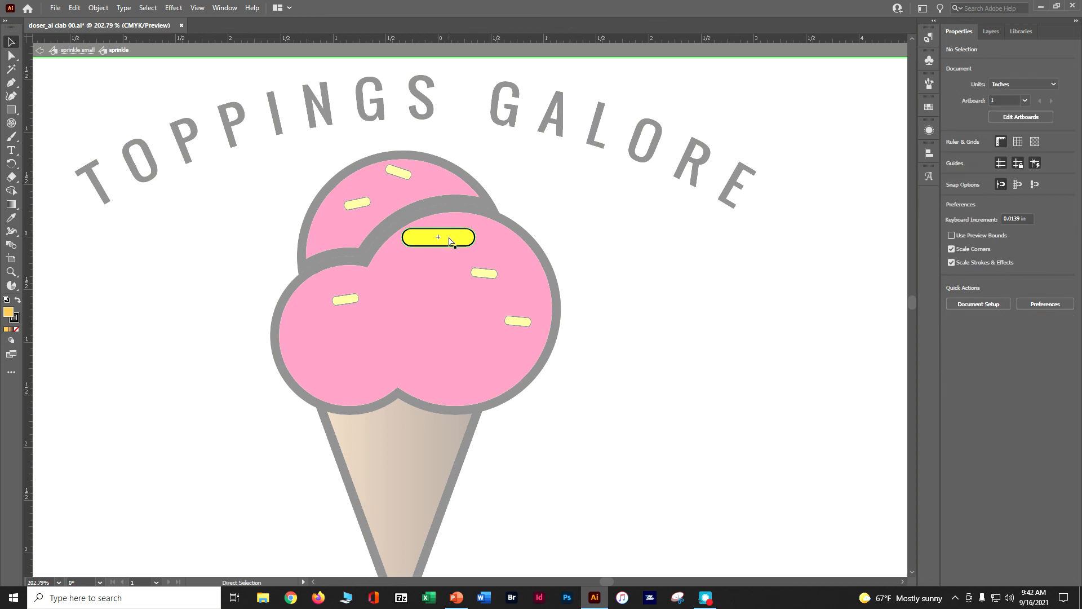
key(Escape)
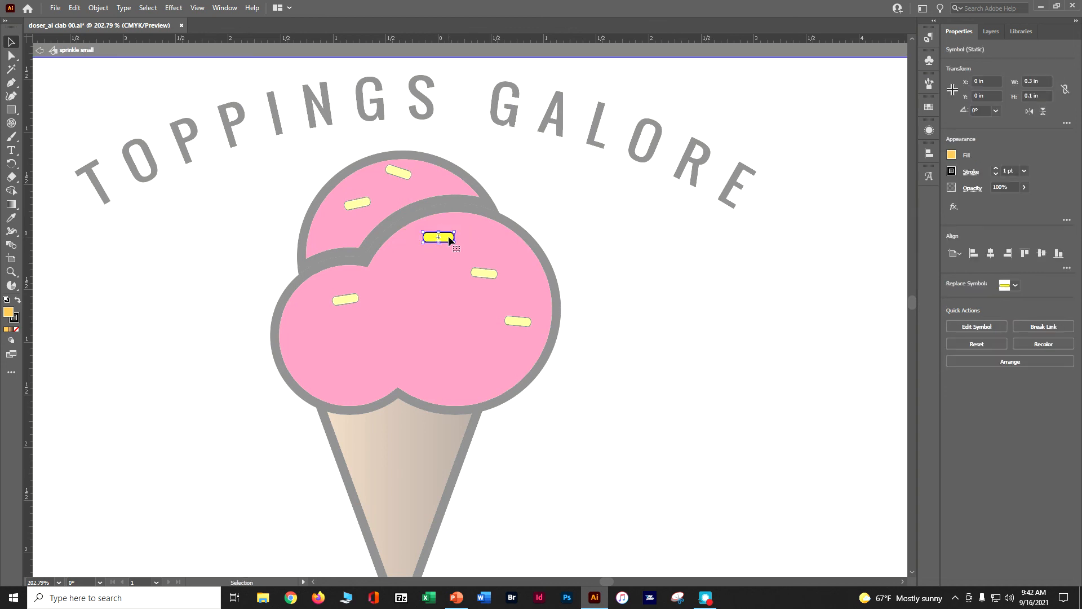
Try CMYK Red on the sprinkle inside the symbol, set its fill to light orange, and exit symbol editing.
click(951, 154)
click(859, 196)
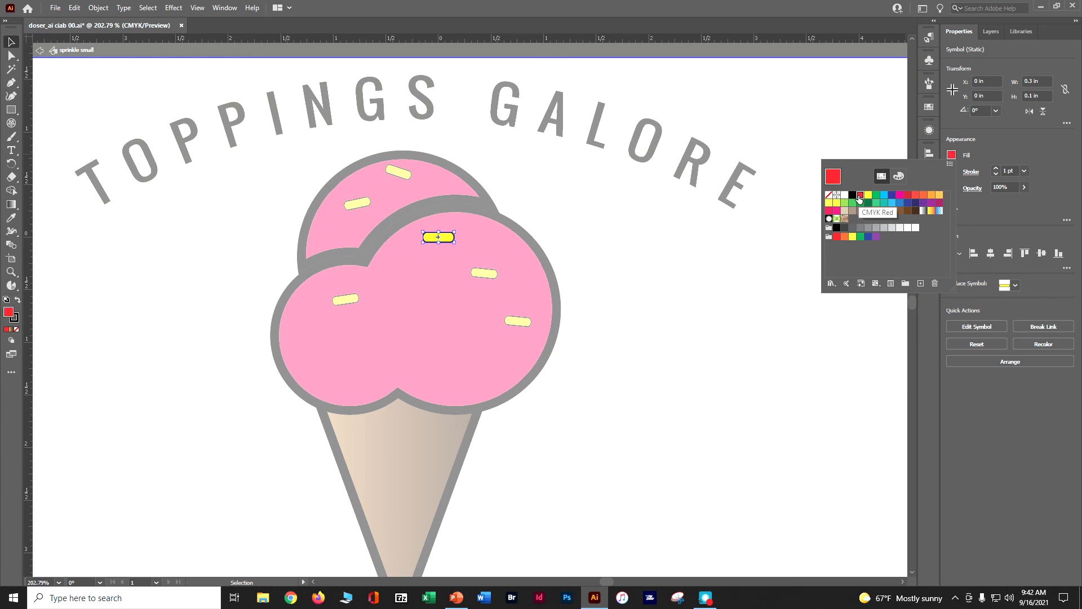
click(939, 195)
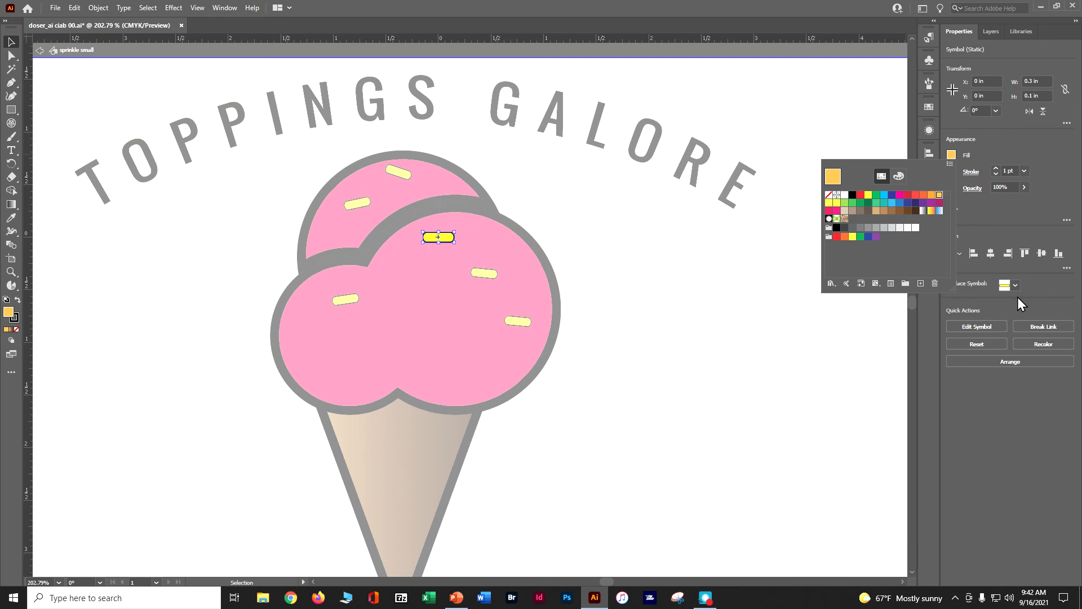
click(982, 302)
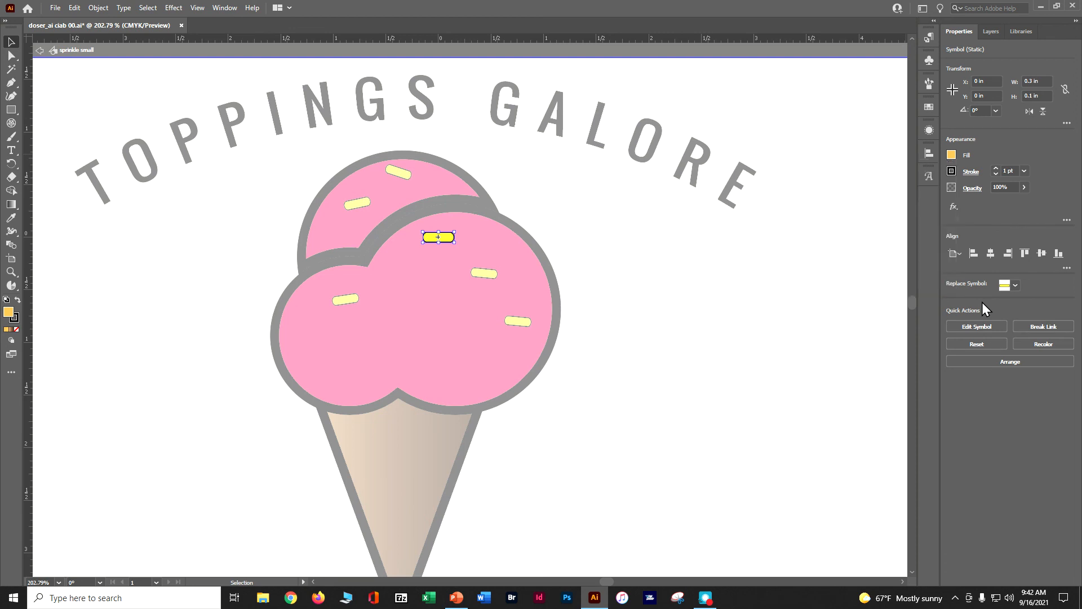
key(Escape)
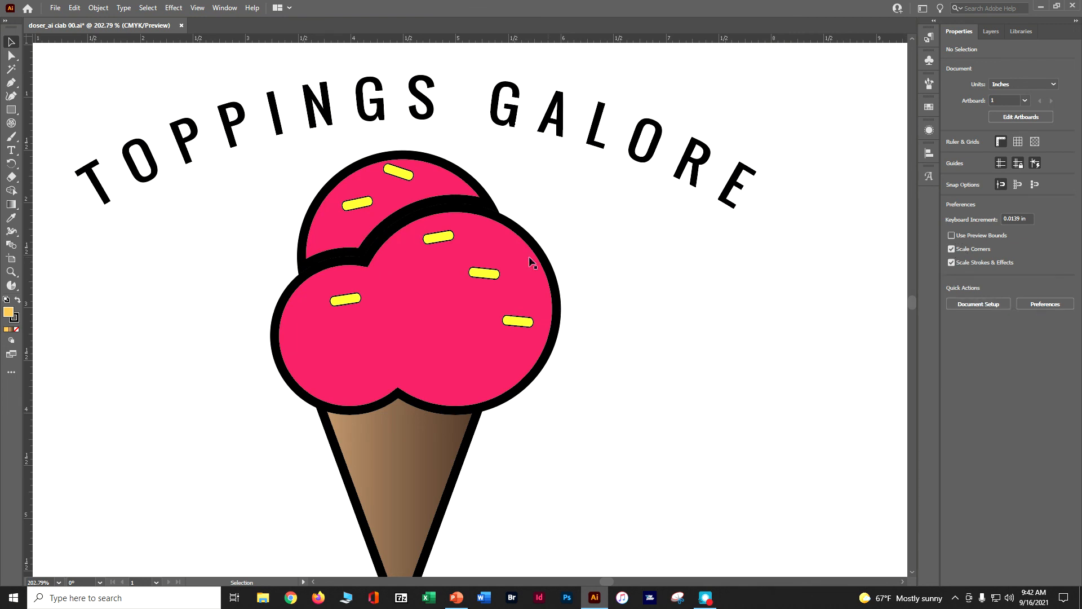
Select every instance of the small sprinkle symbol on the scoops and group them.
click(477, 276)
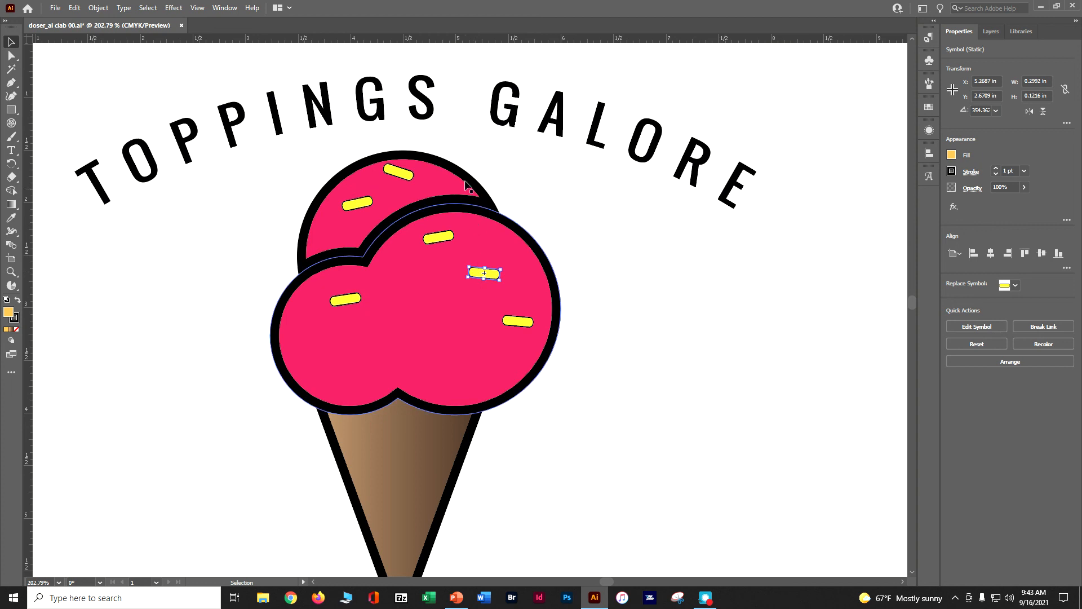
click(142, 8)
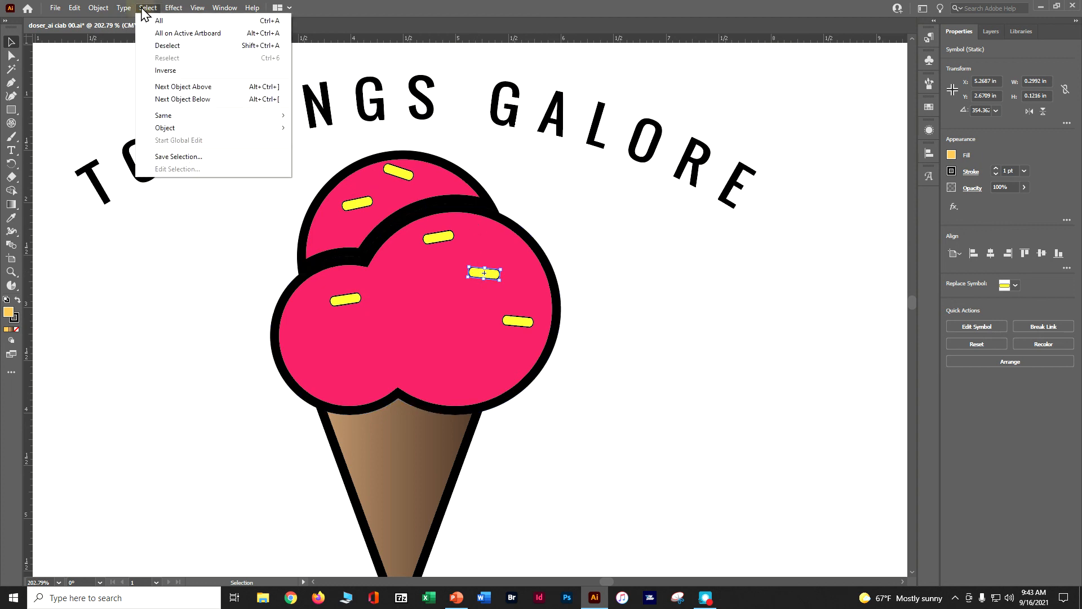
mouse_move(153, 117)
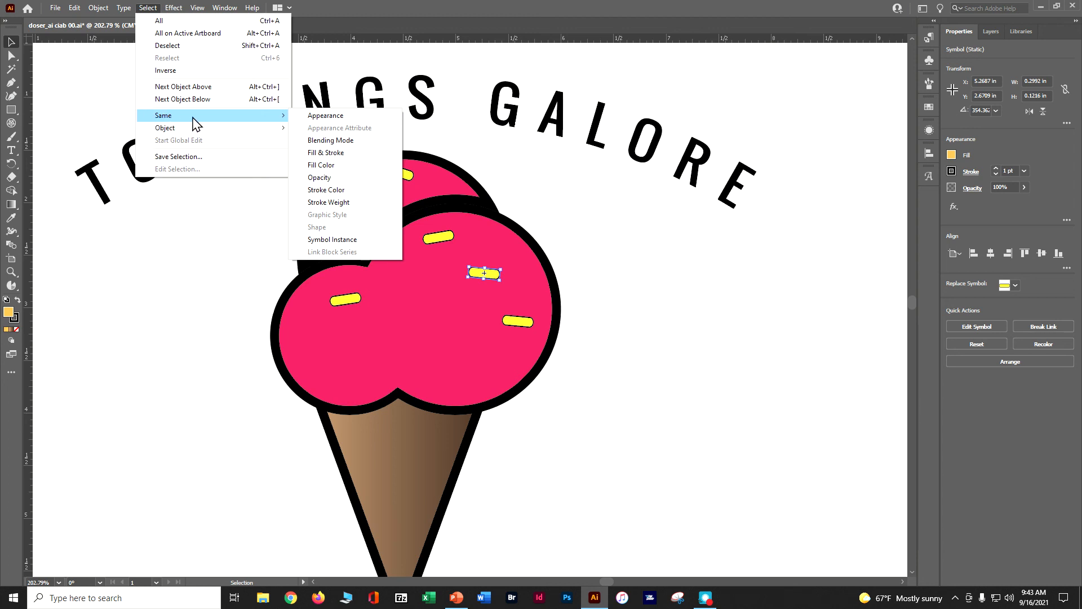
click(368, 240)
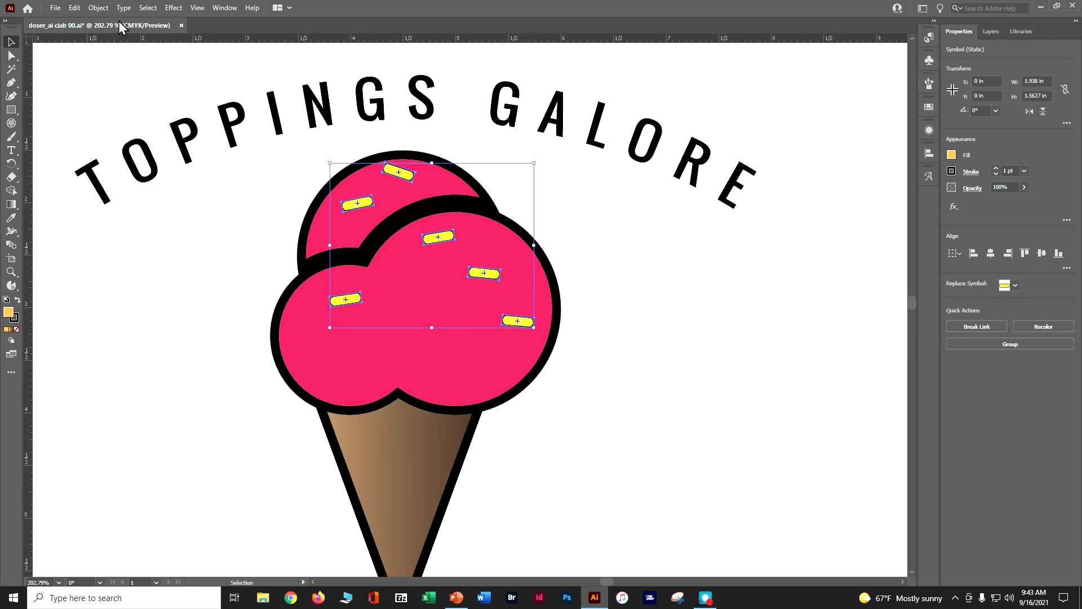
click(98, 8)
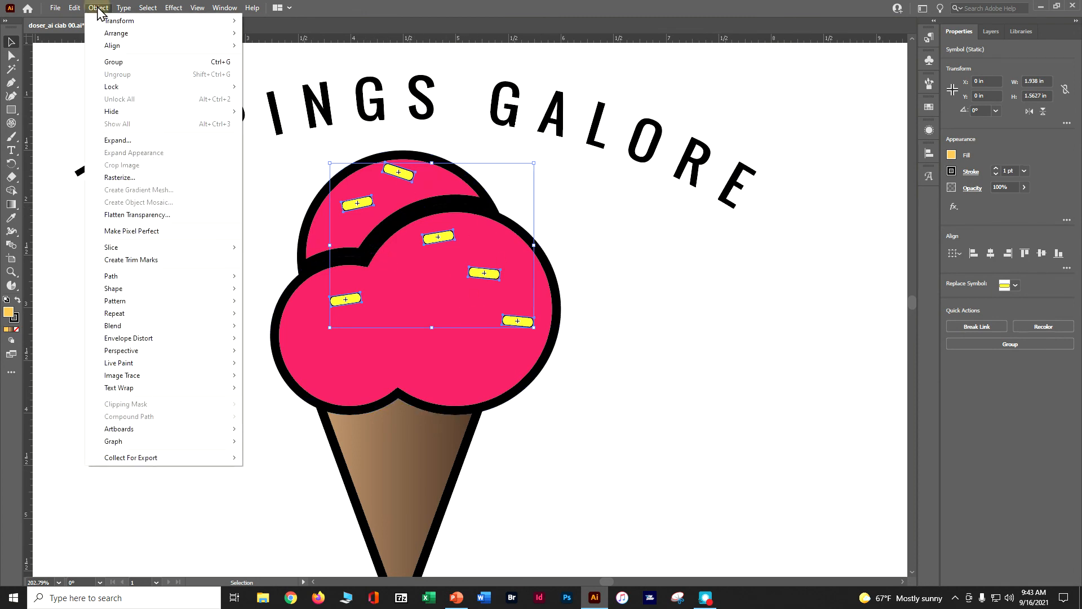
click(103, 62)
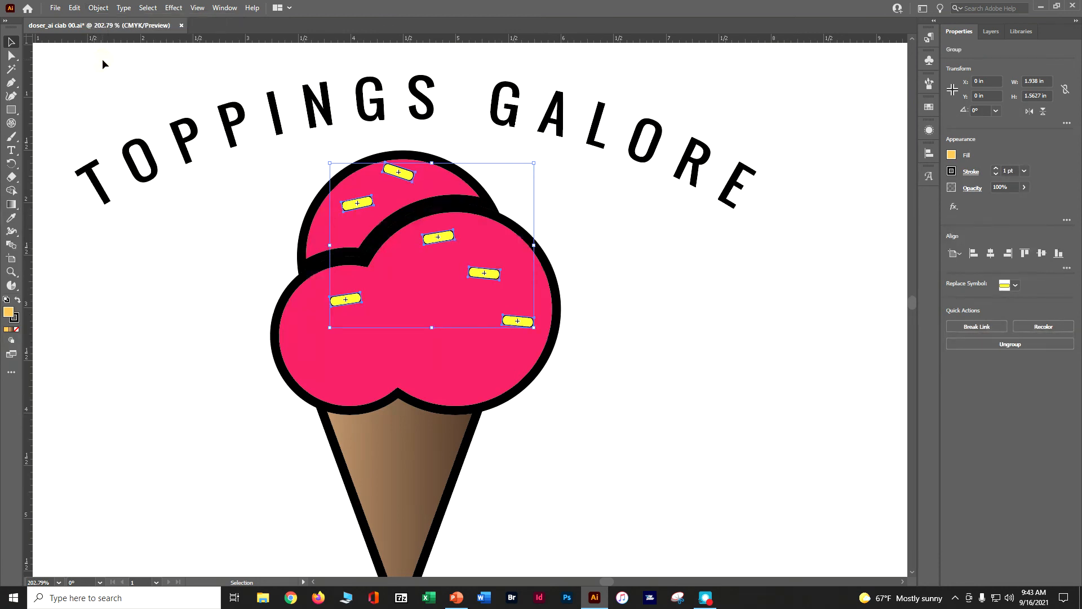